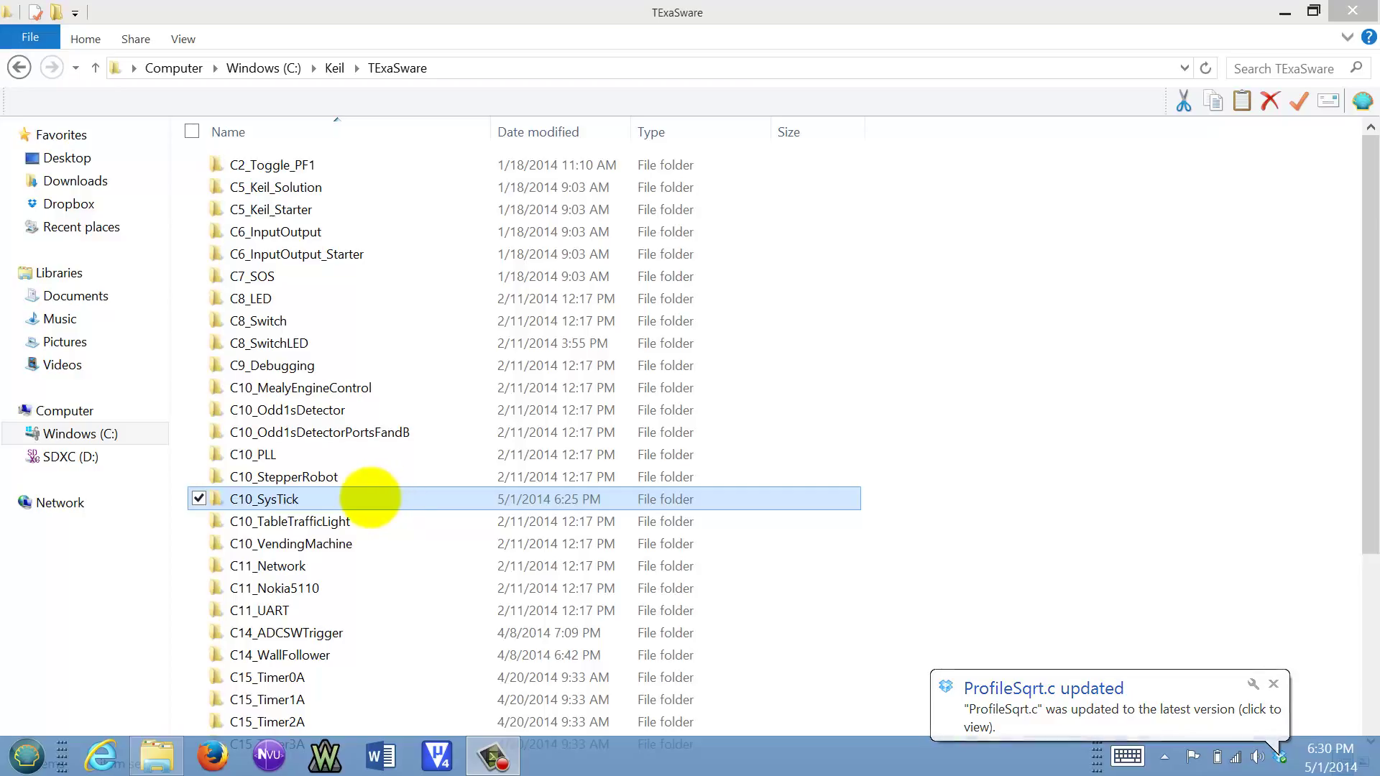
- Duplicate the C10_SysTick folder inside the TExaSware folder
left_click(370, 498)
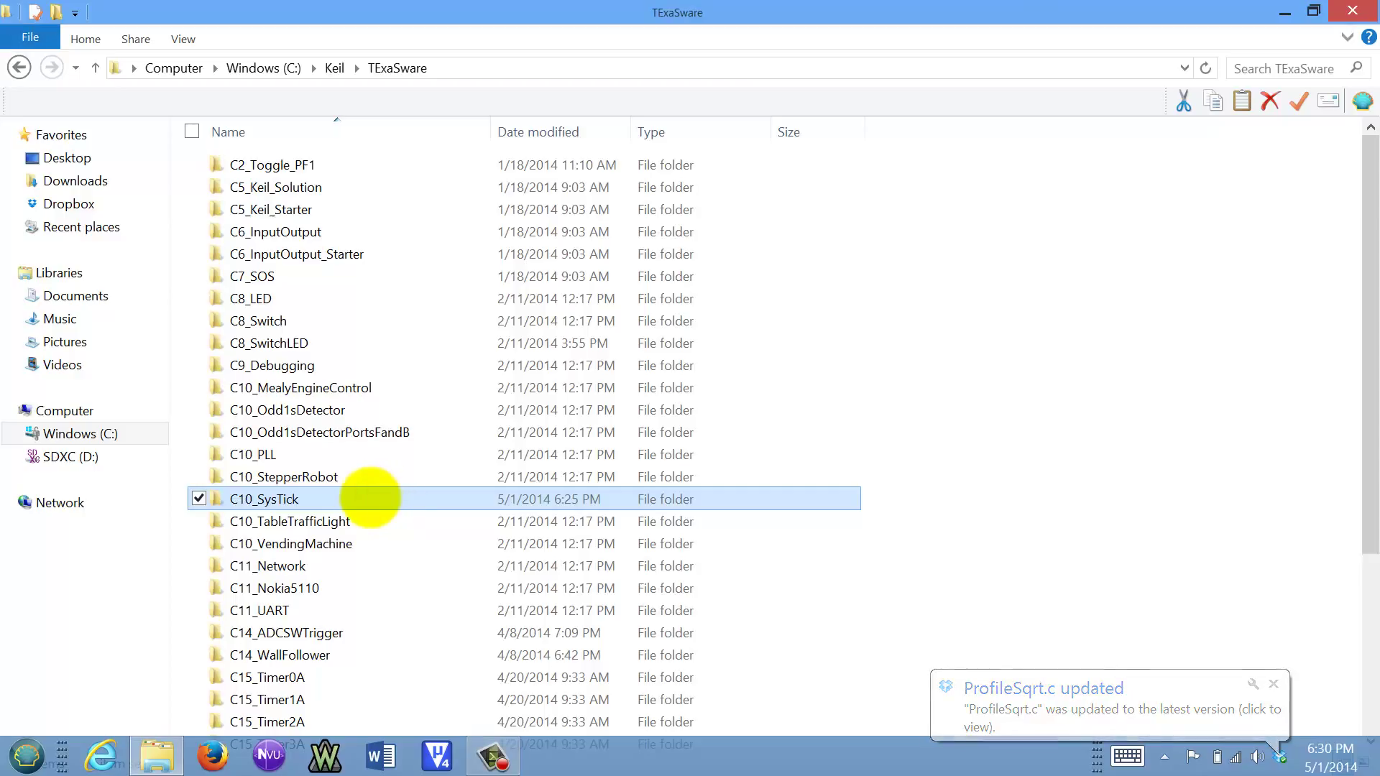
right_click(371, 498)
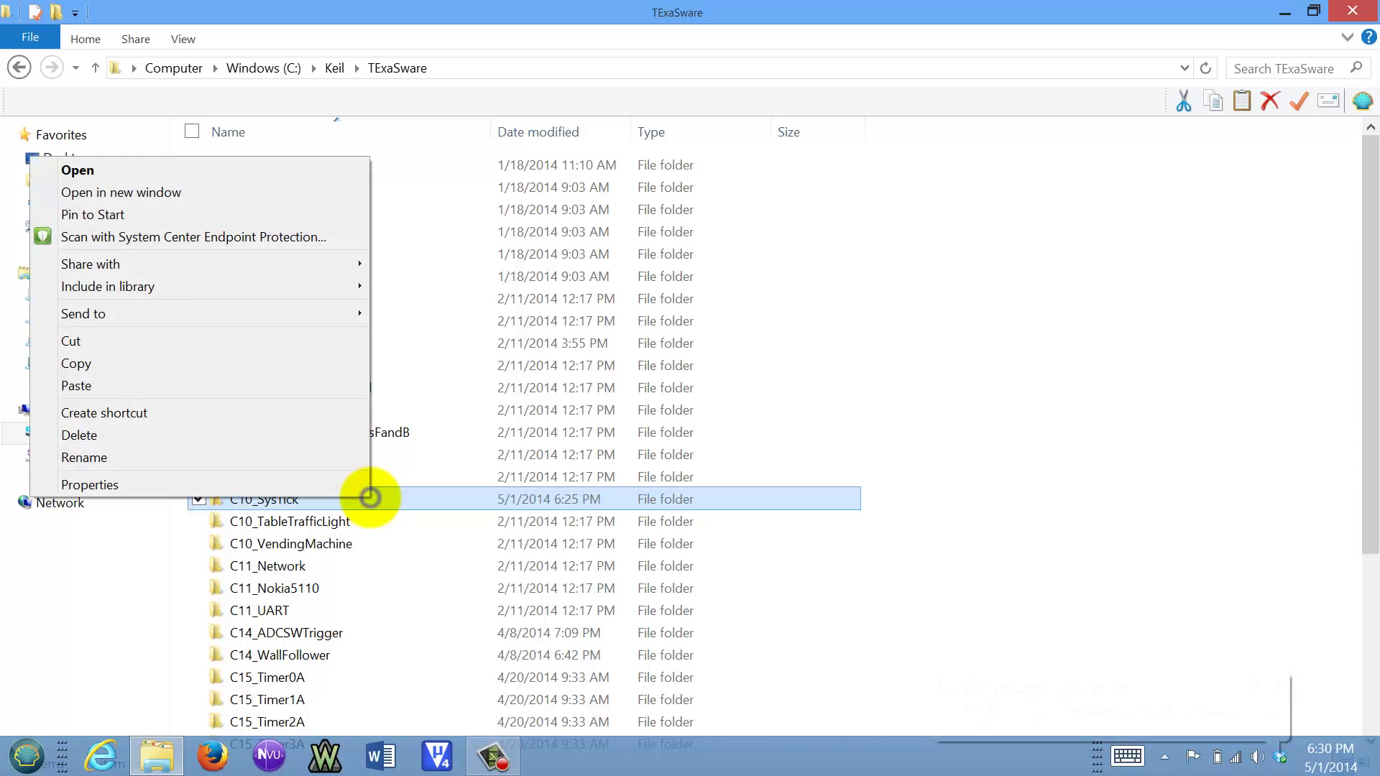
left_click(262, 361)
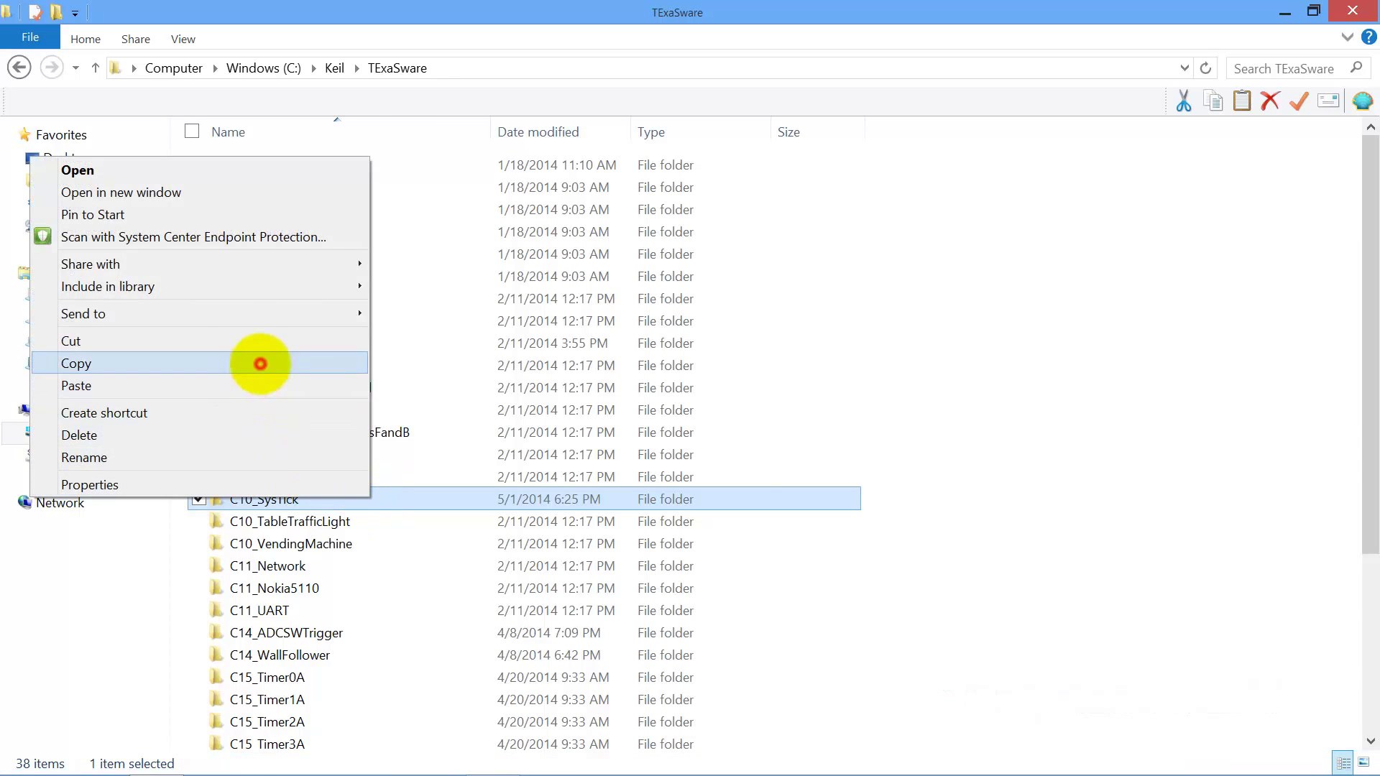
left_click(986, 552)
right_click(986, 551)
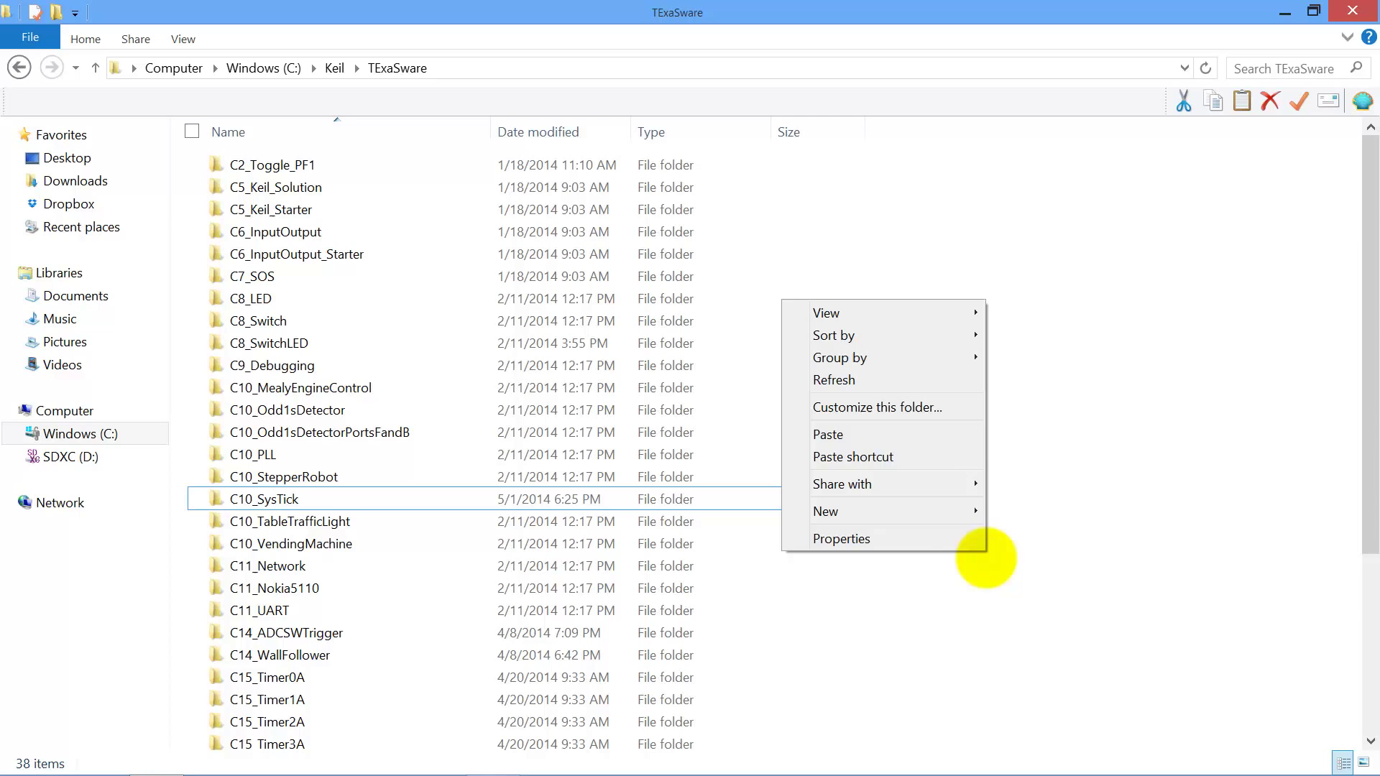
left_click(931, 435)
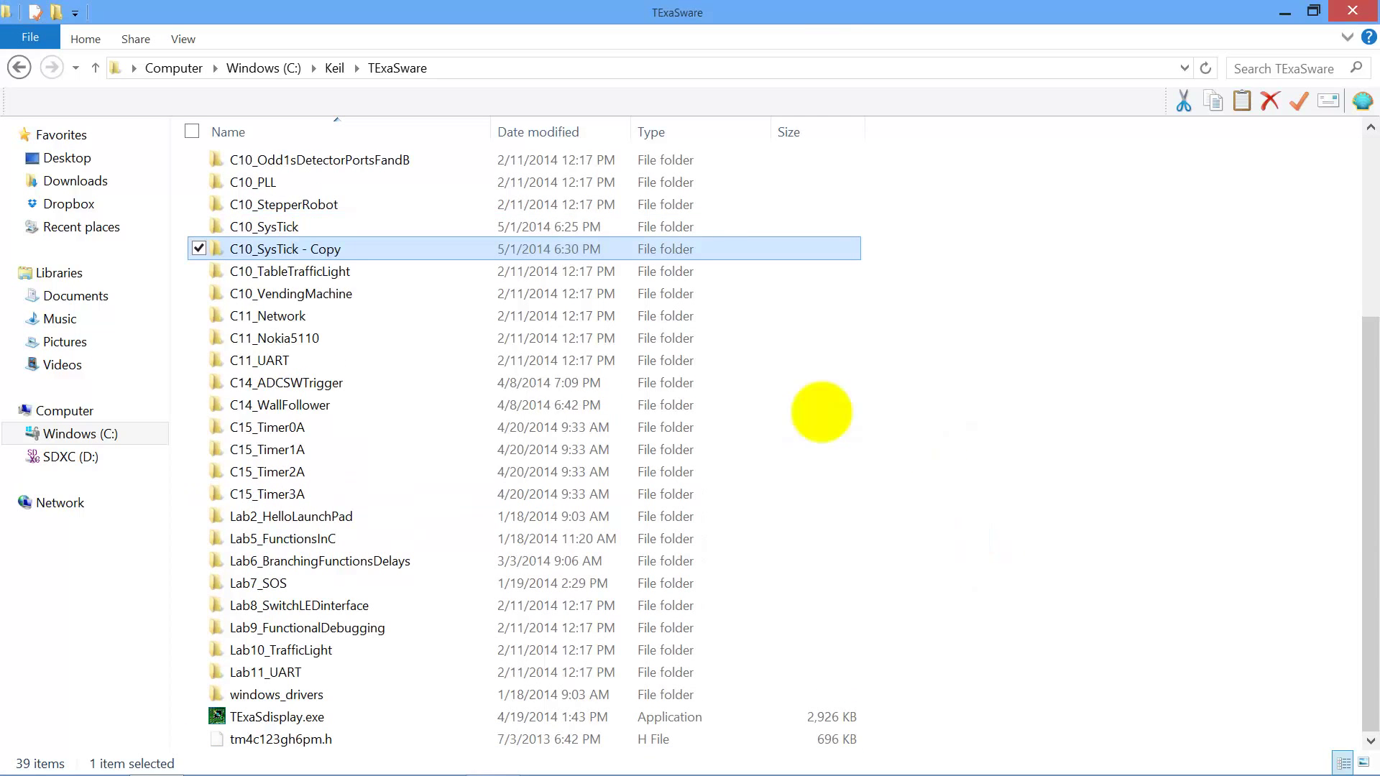
- Rename the copied SysTick folder as C10_example
left_click(334, 251)
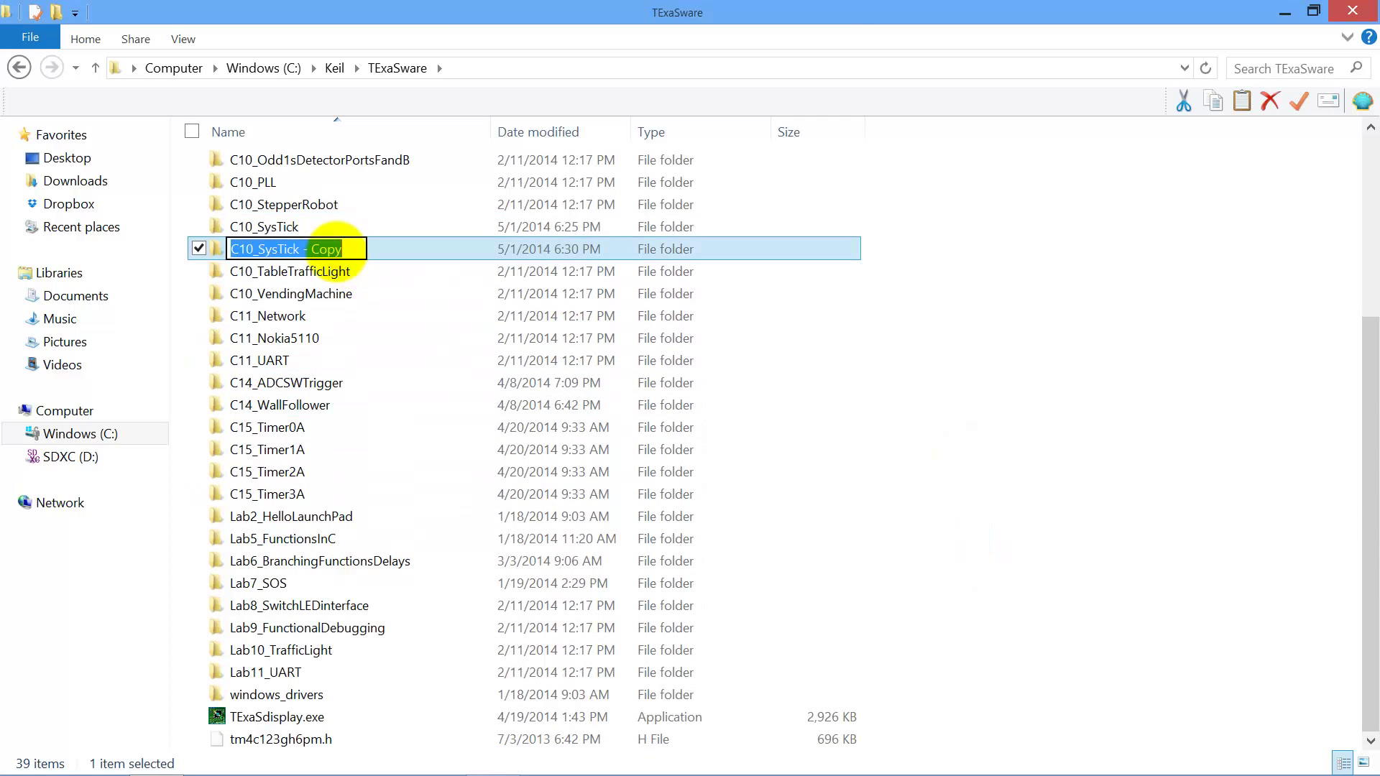
left_click_drag(258, 249, 343, 250)
type("e")
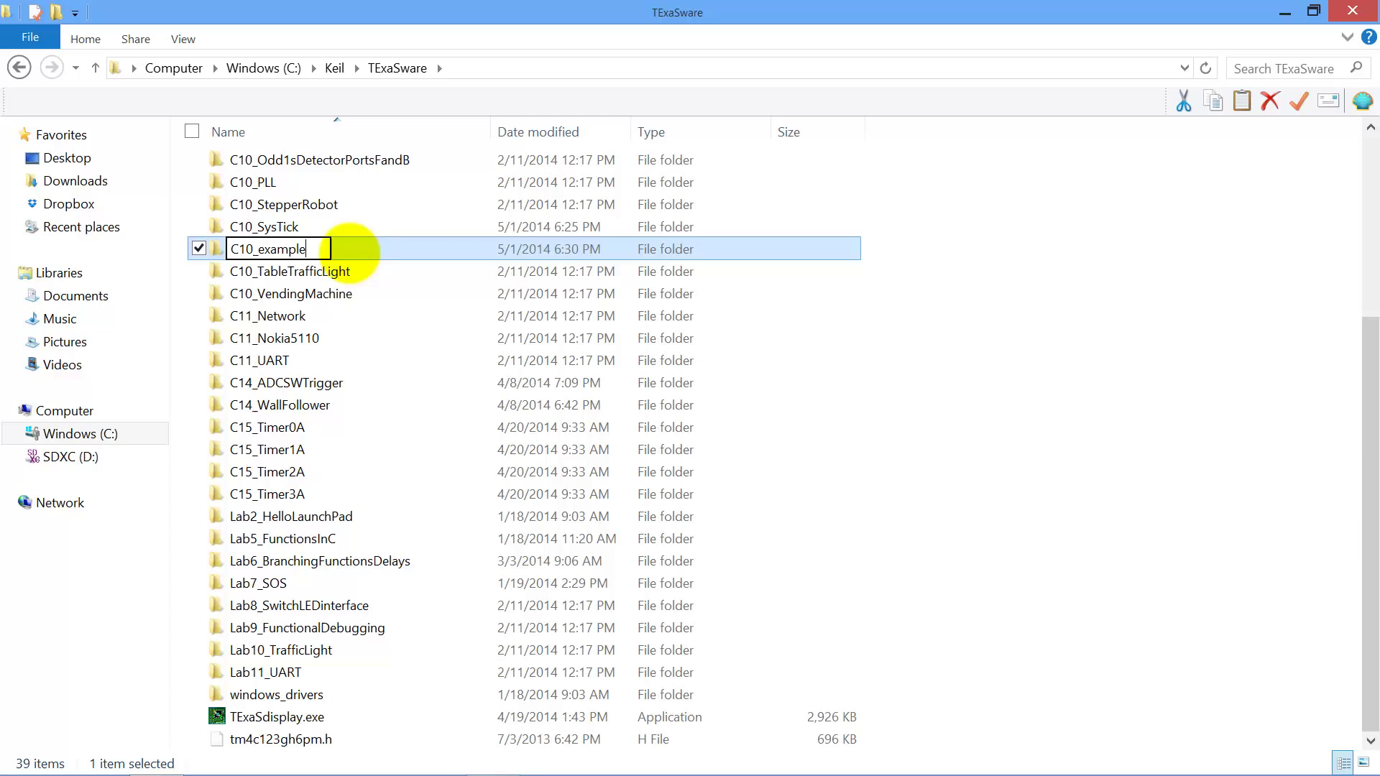
type("xample")
left_click(220, 248)
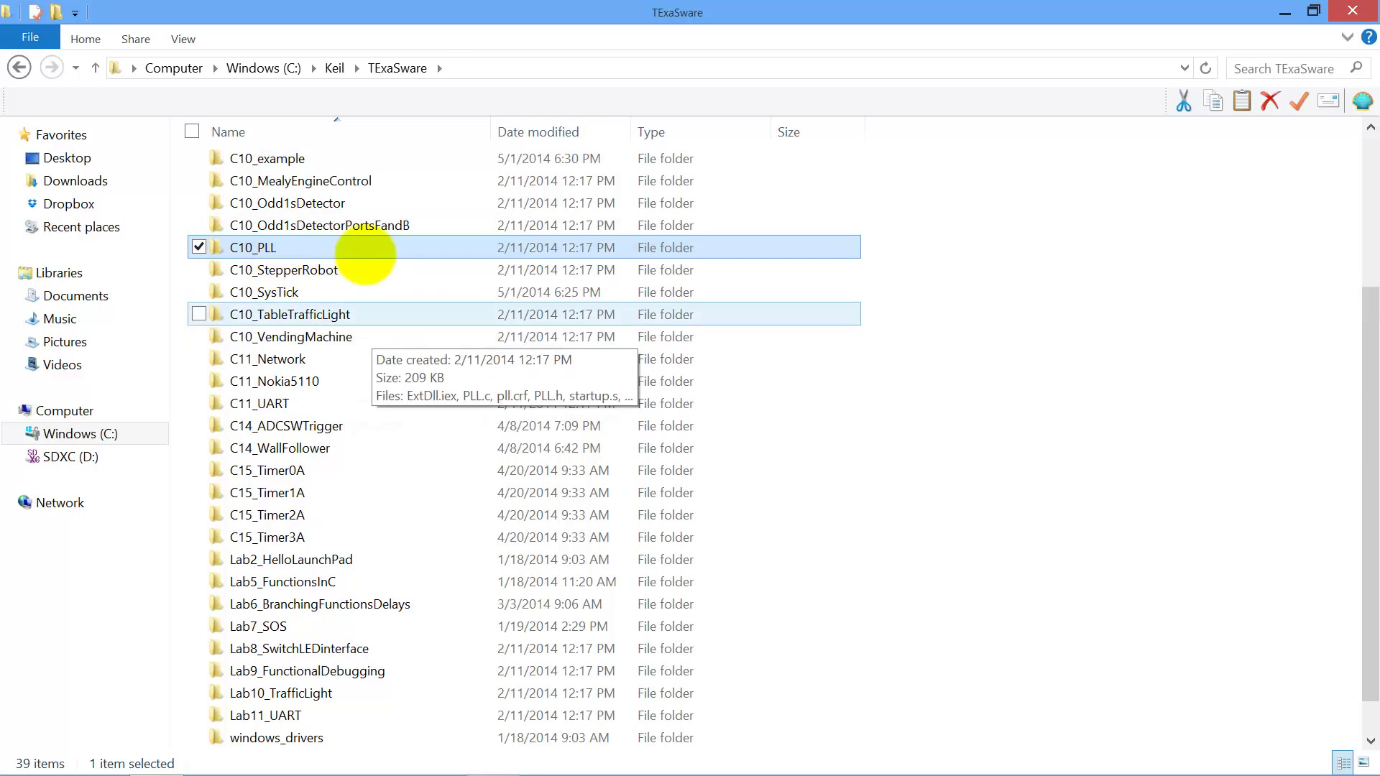
- Open the C10_example folder and rename the SysTick.uvproj project file as Example.uvproj
double_click(324, 158)
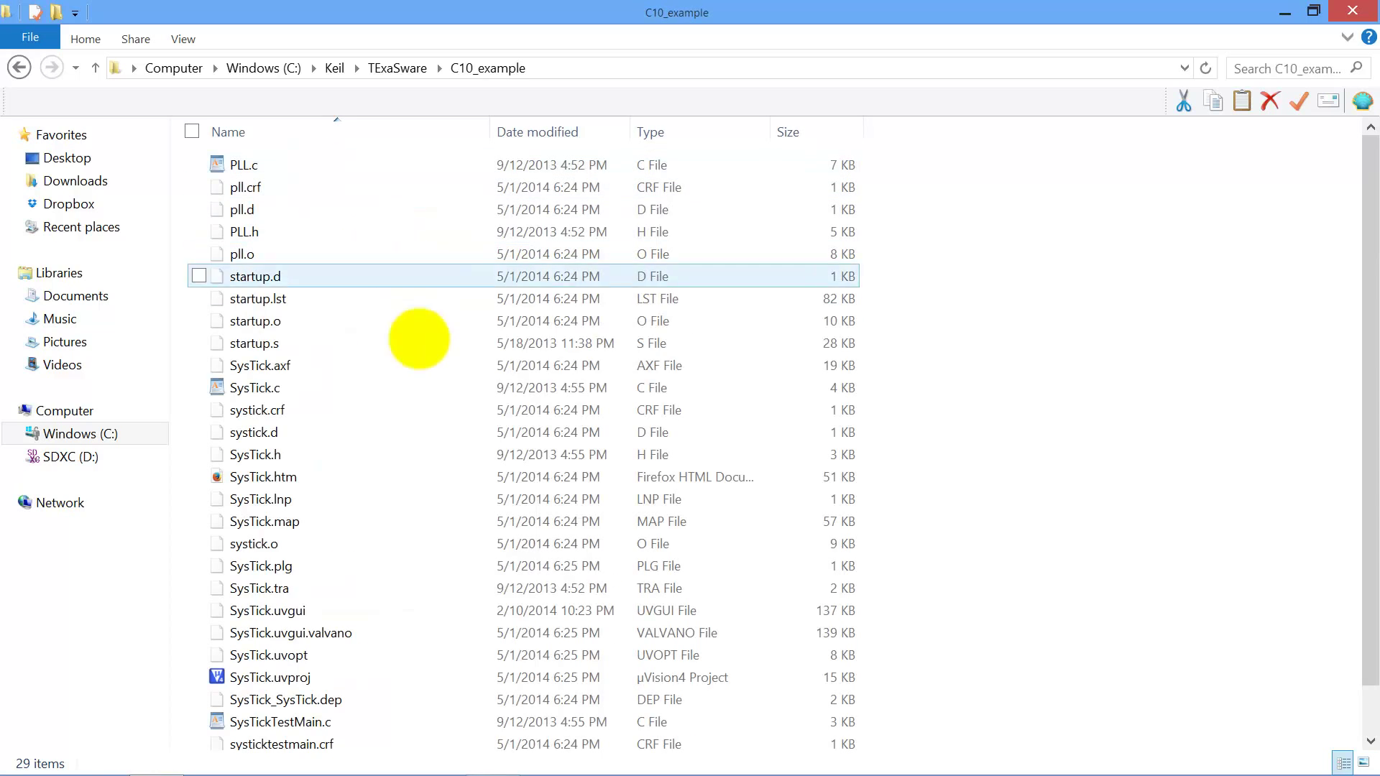
scroll(410, 431, "down", 1)
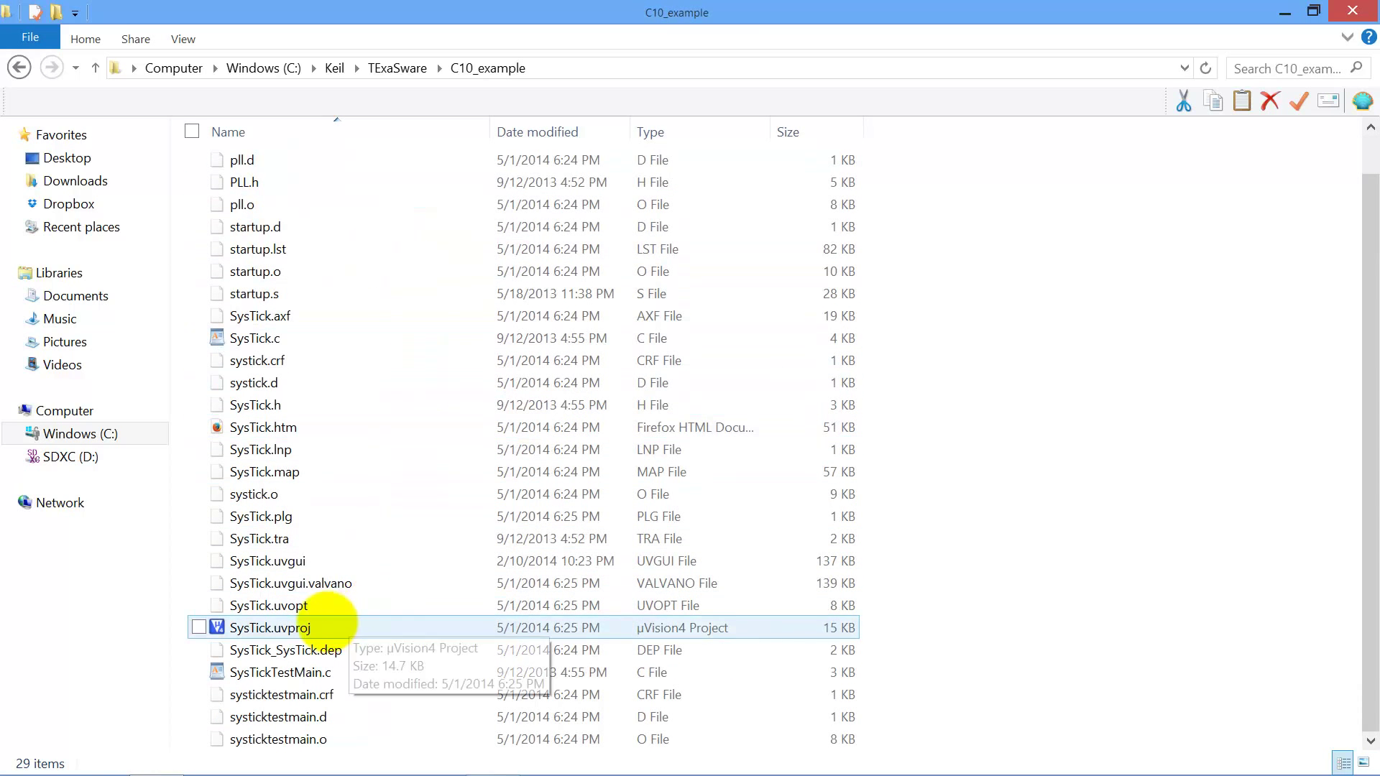
left_click(324, 624)
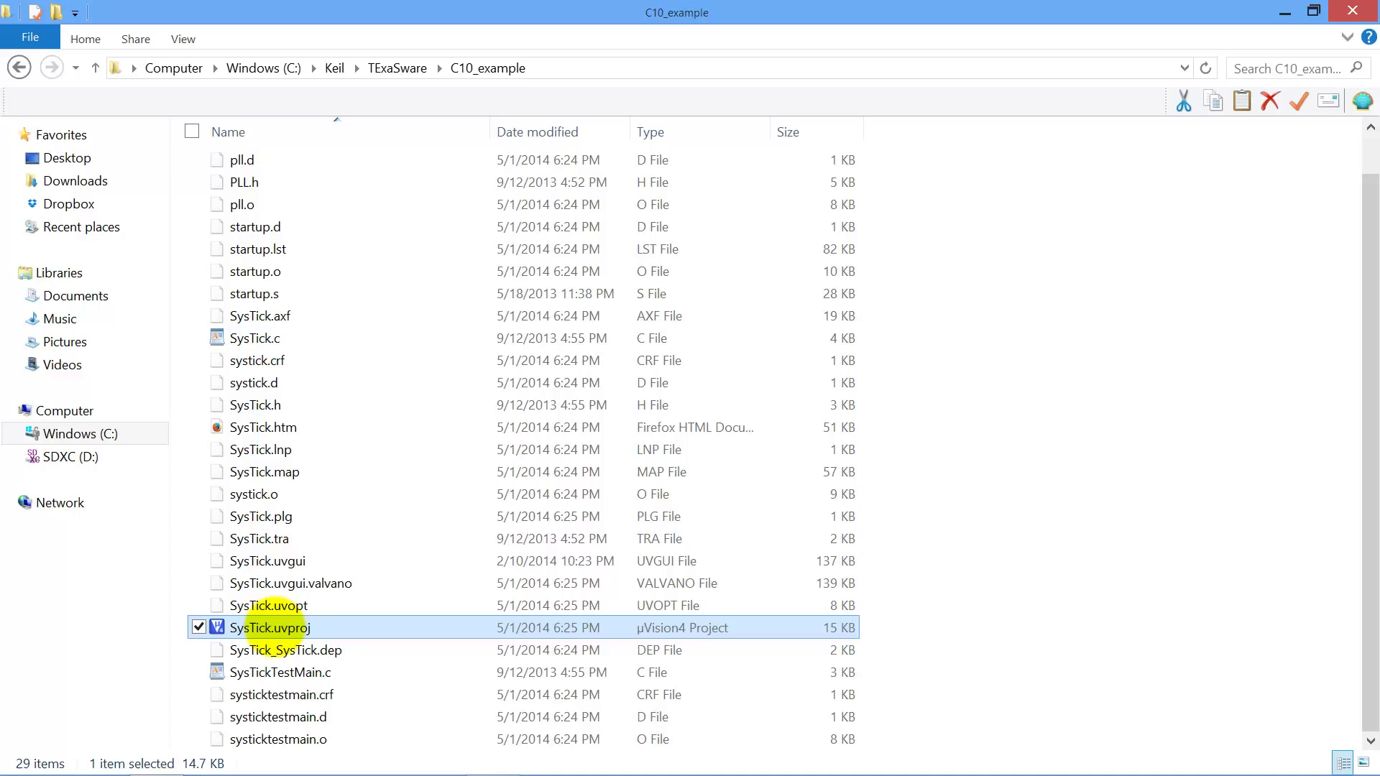
left_click(277, 623)
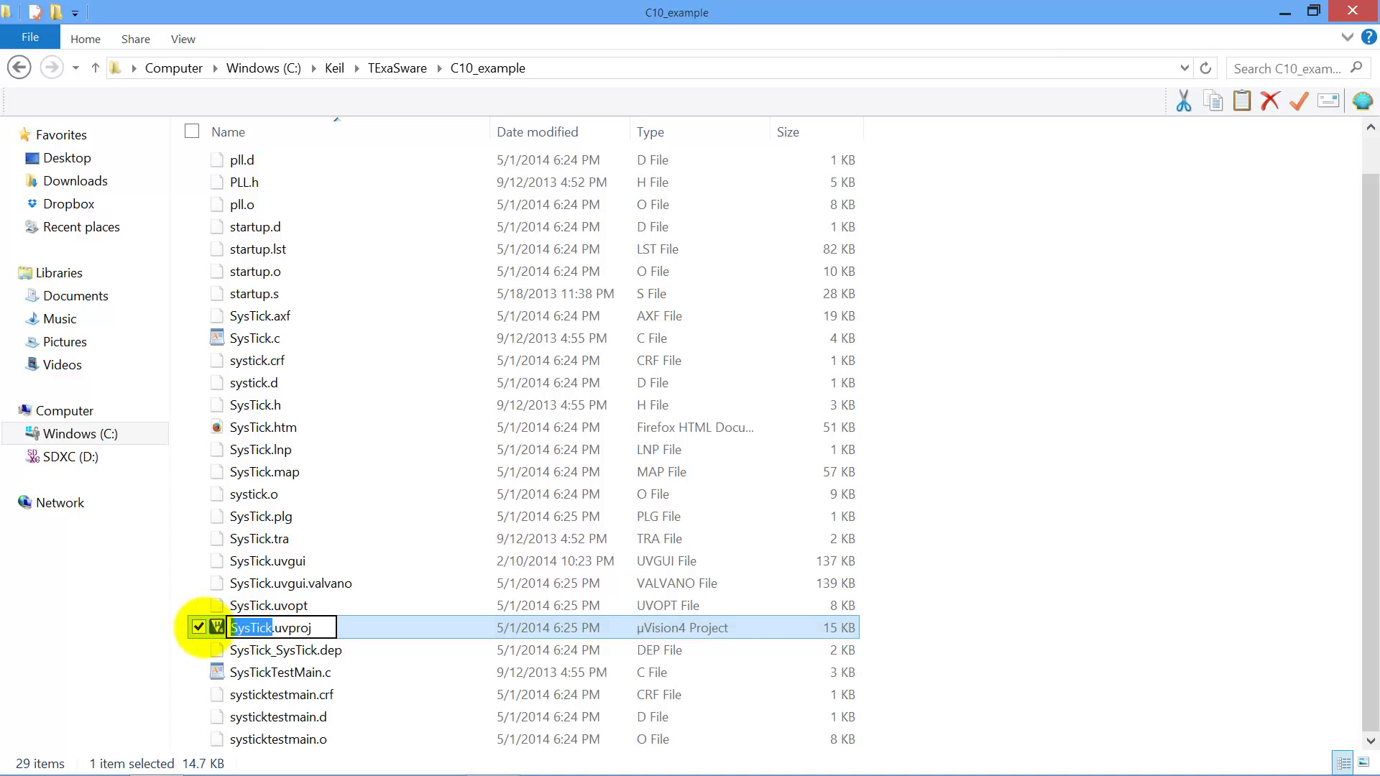
type("Exmple")
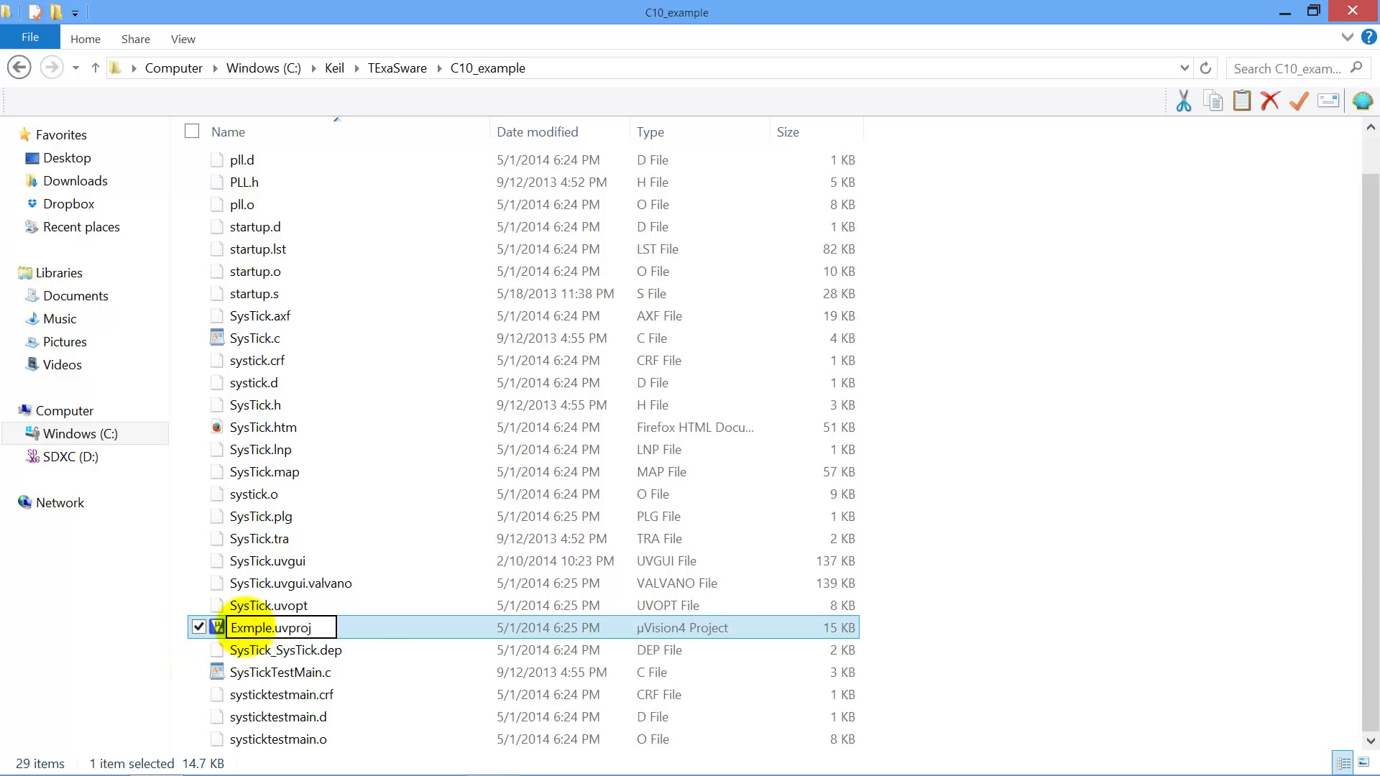
- Rename the SysTick.uvopt options file as Example.uvopt
left_click(253, 605)
left_click(264, 629)
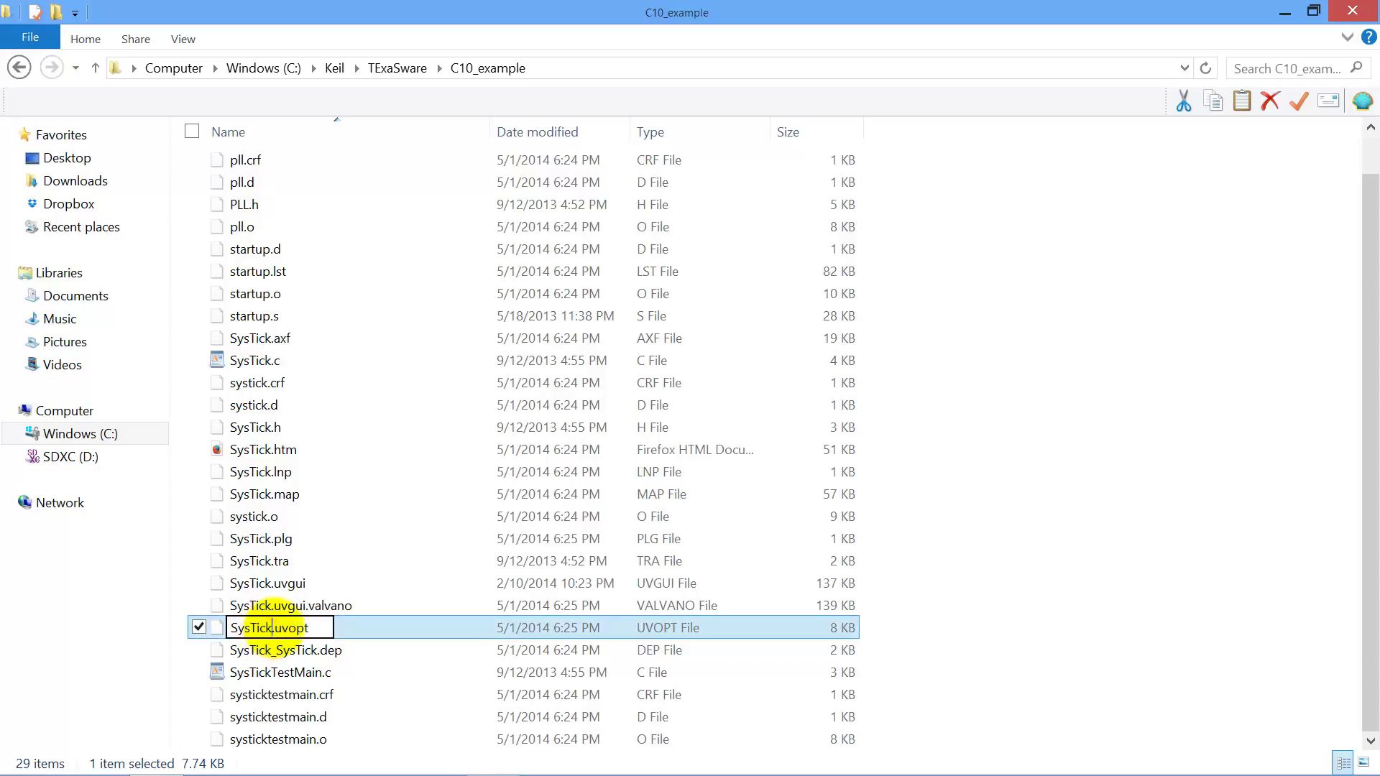
left_click_drag(270, 626, 205, 627)
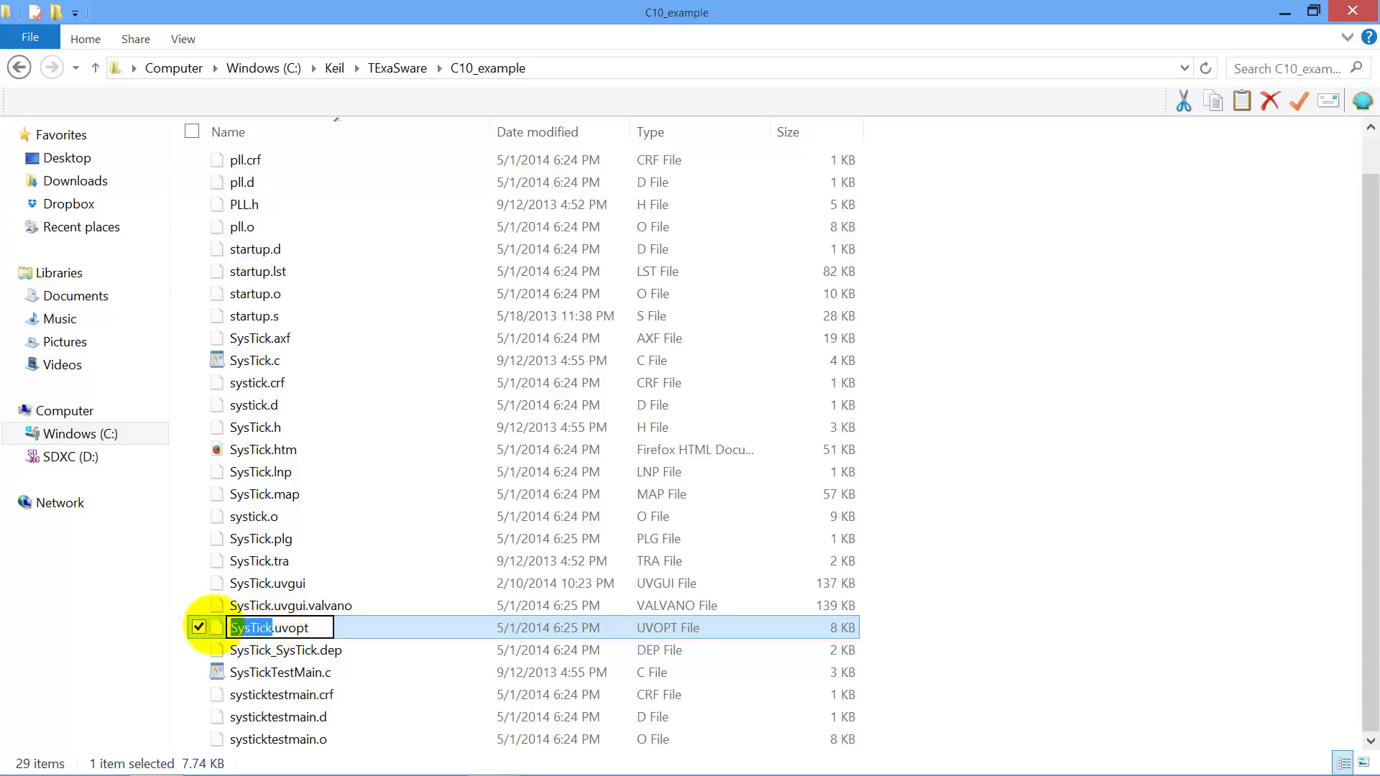
type("E")
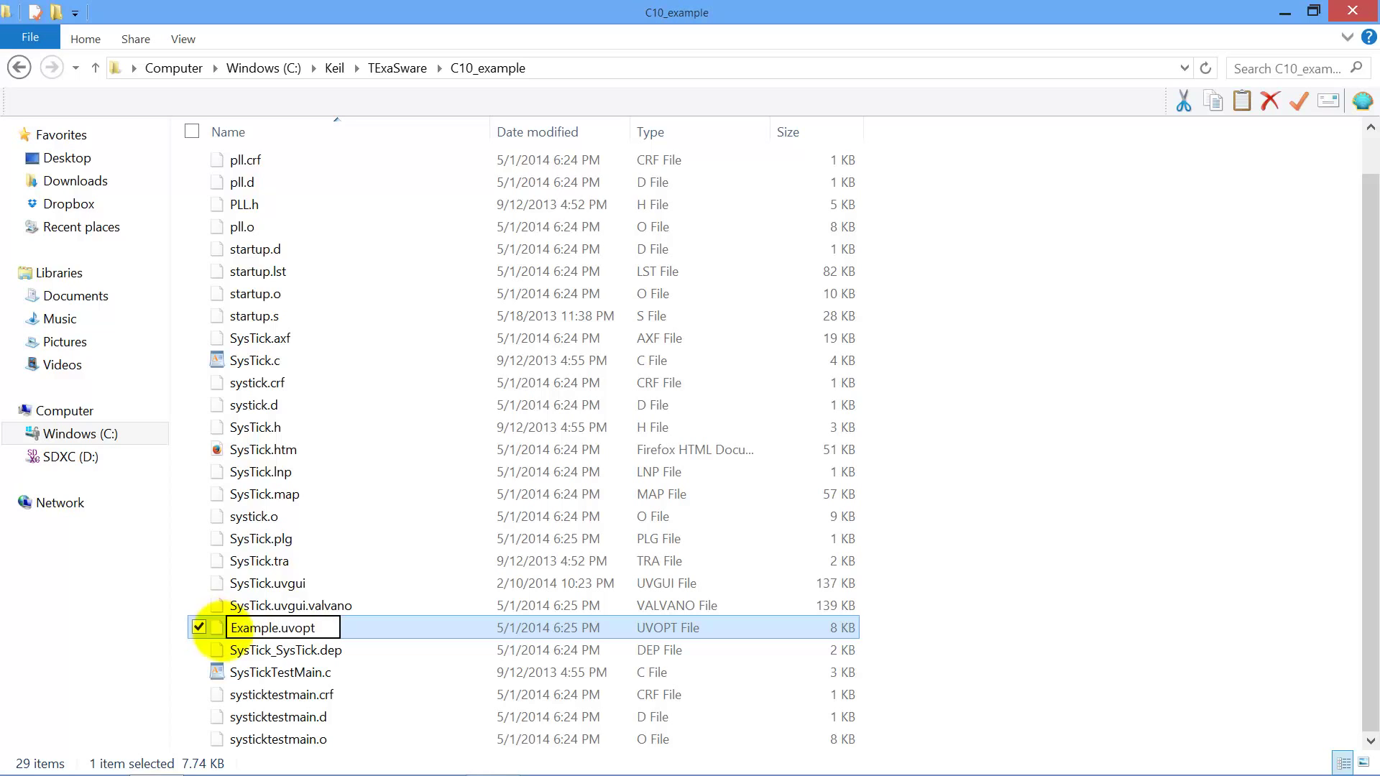
type("xample")
left_click(345, 649)
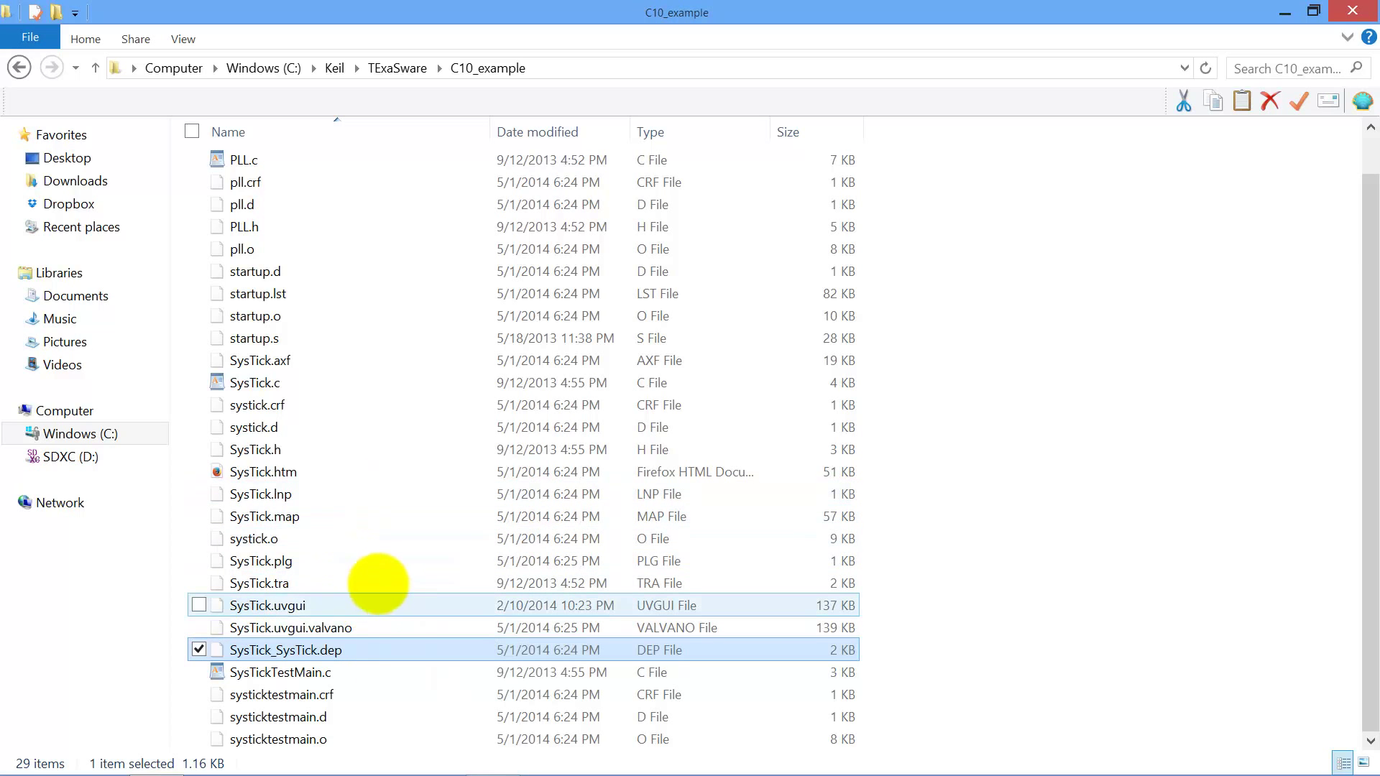
- Open the Example.uvproj project in µVision and clean its SysTick target
left_click(394, 559)
scroll(394, 556, "up", 1)
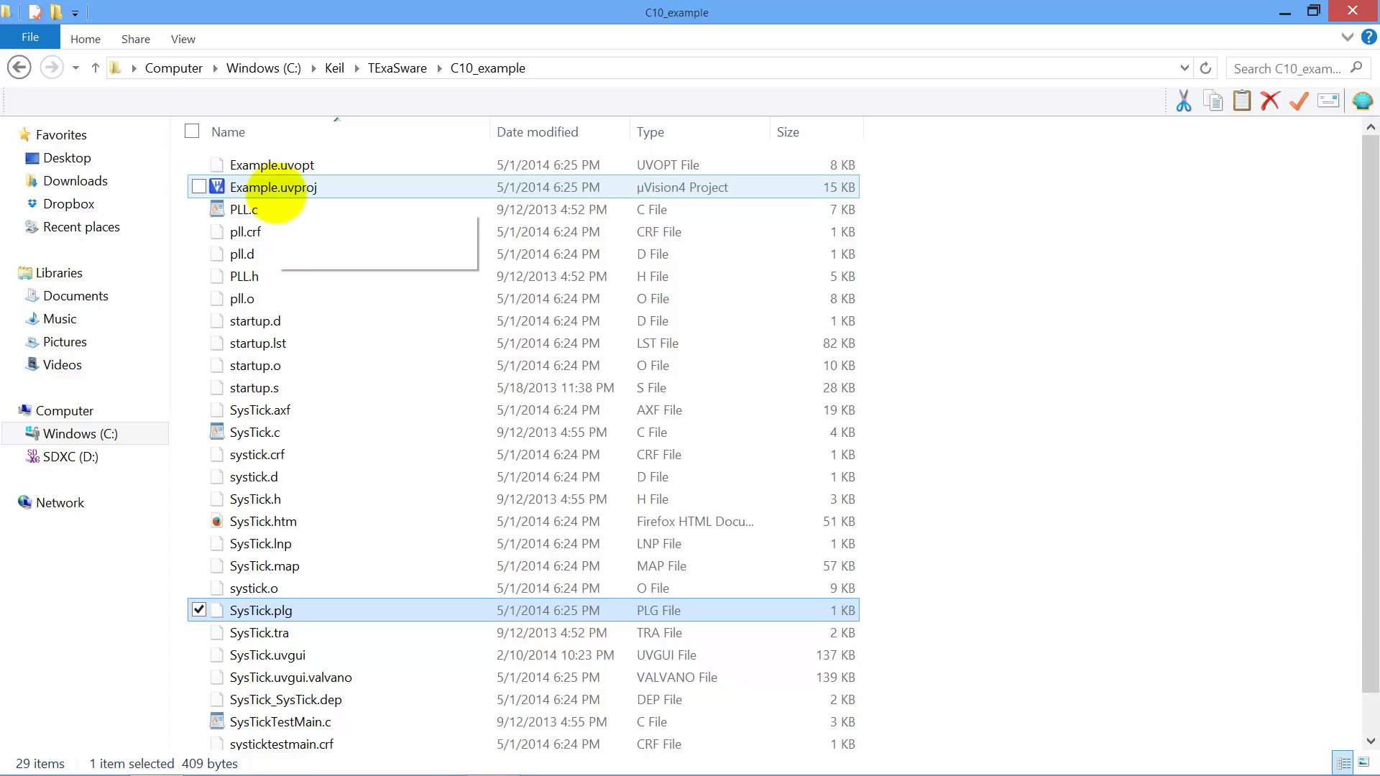
double_click(272, 188)
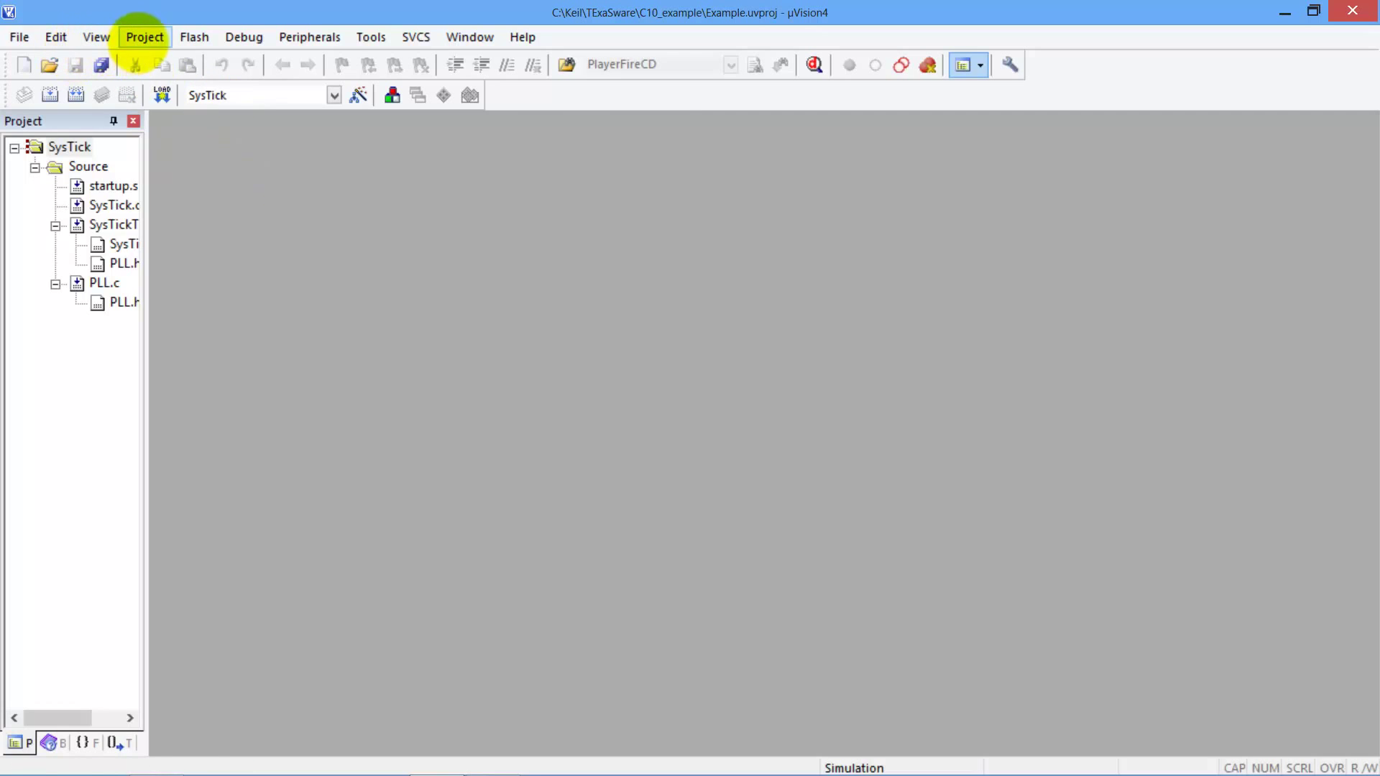
left_click(141, 38)
left_click(207, 324)
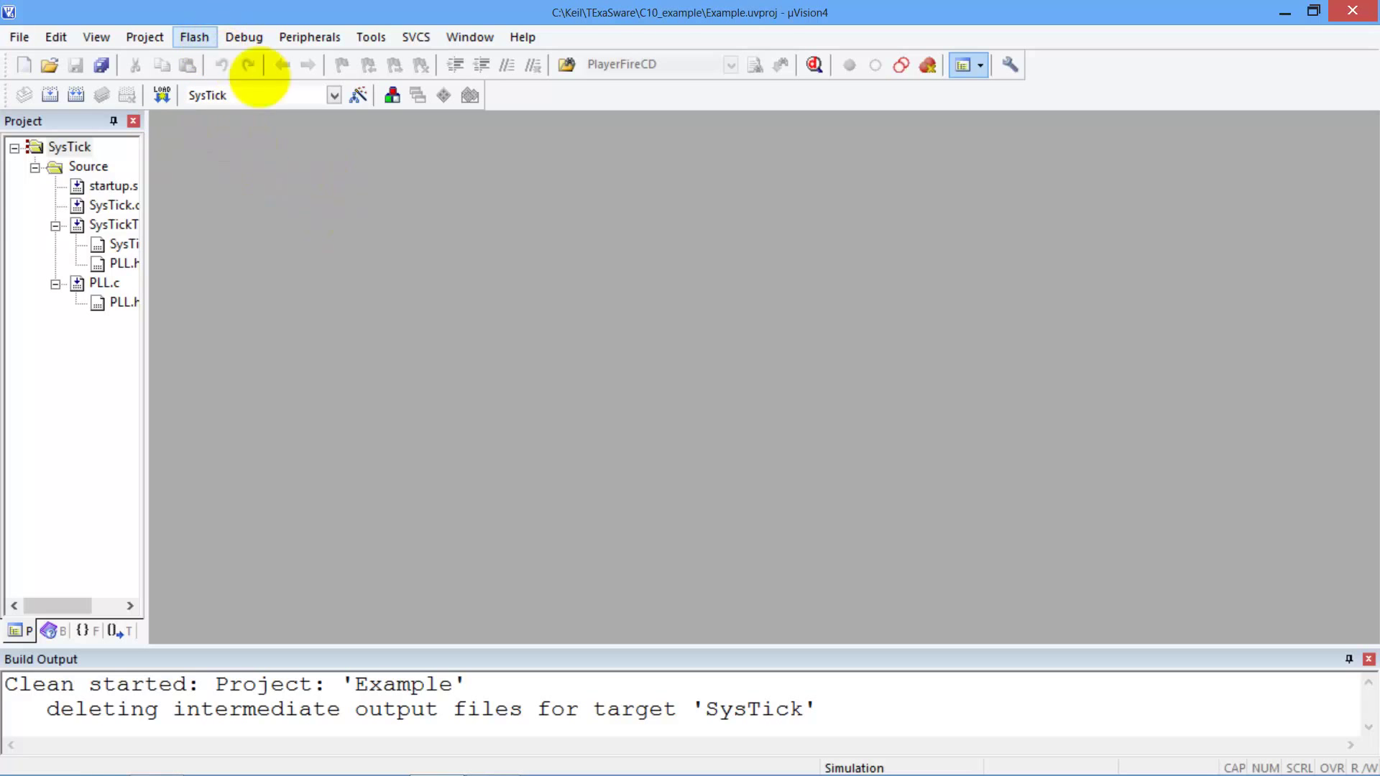
- Set the name of the executable to Example in the output options of the SysTick target
left_click(358, 95)
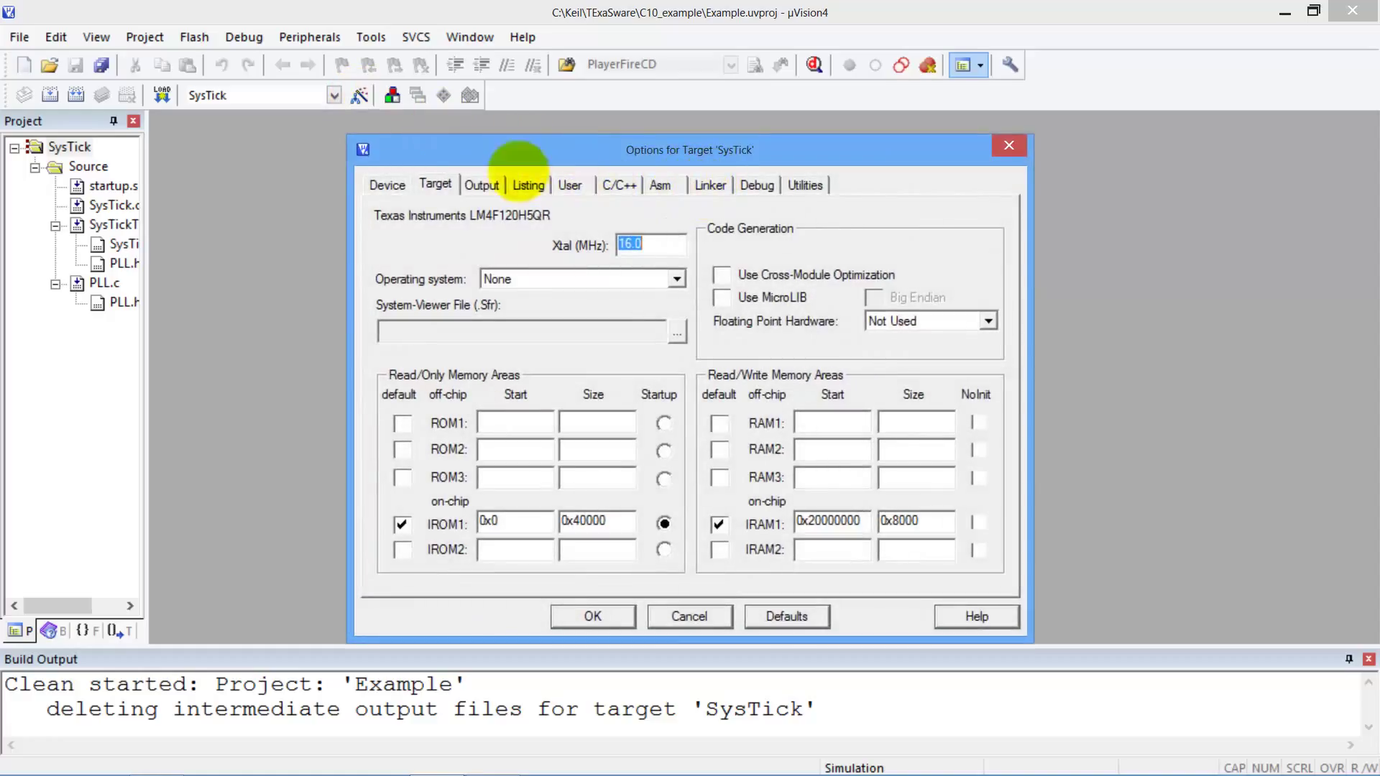
left_click(482, 185)
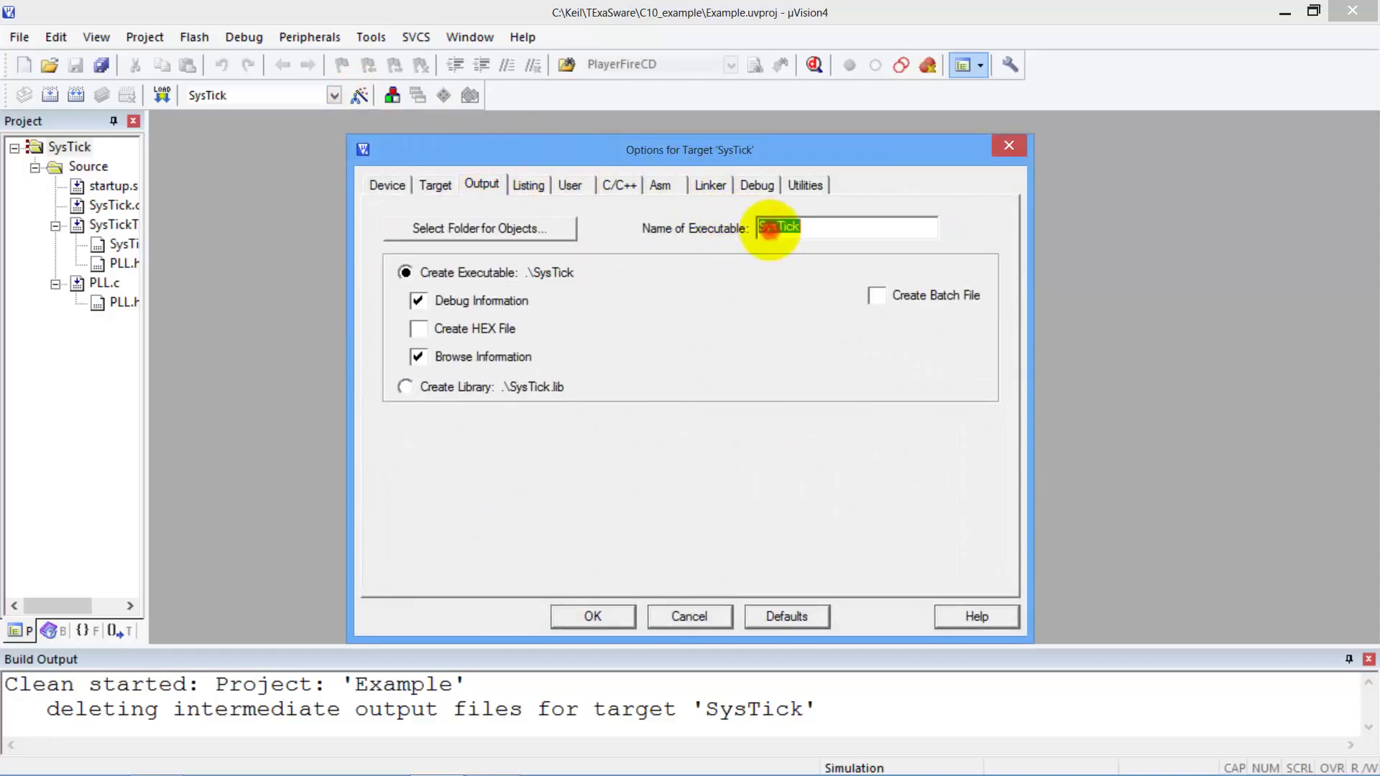
type("Example")
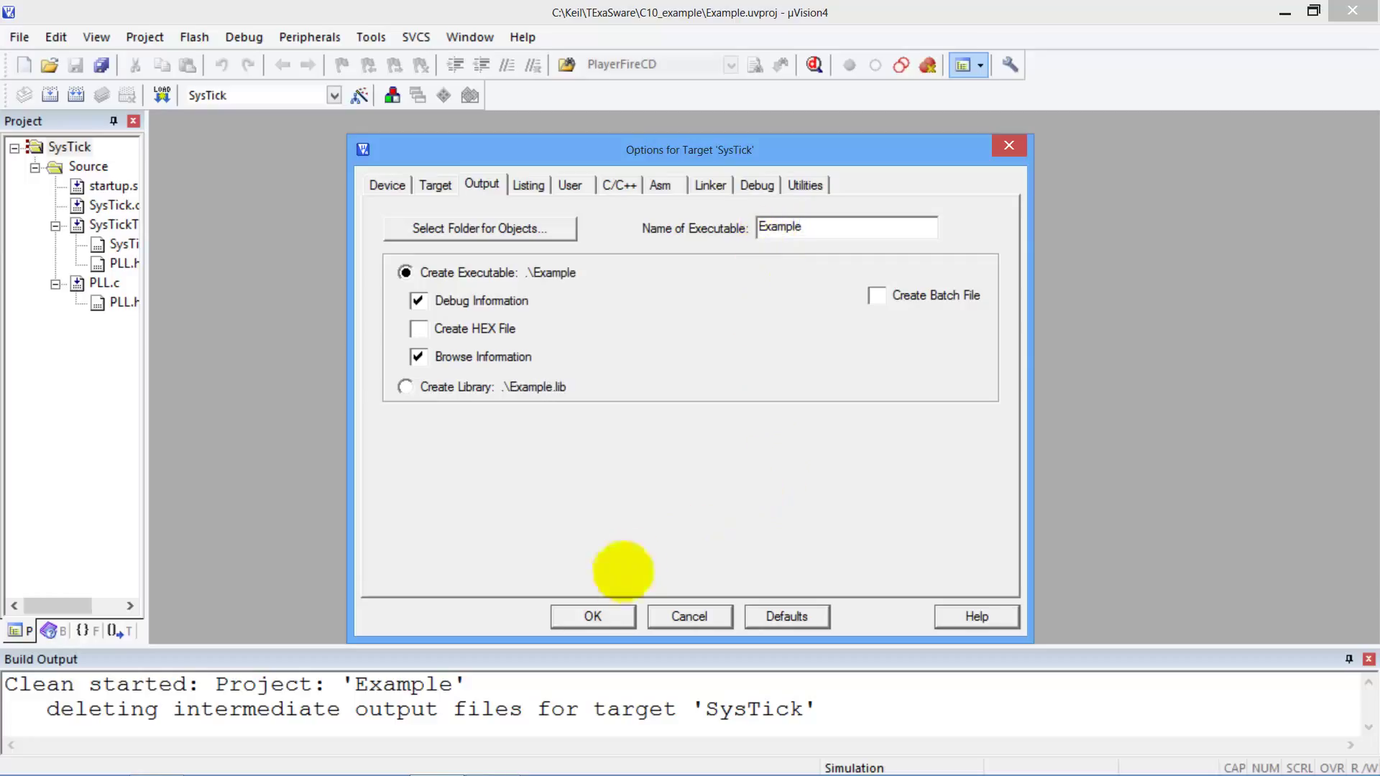
left_click(596, 615)
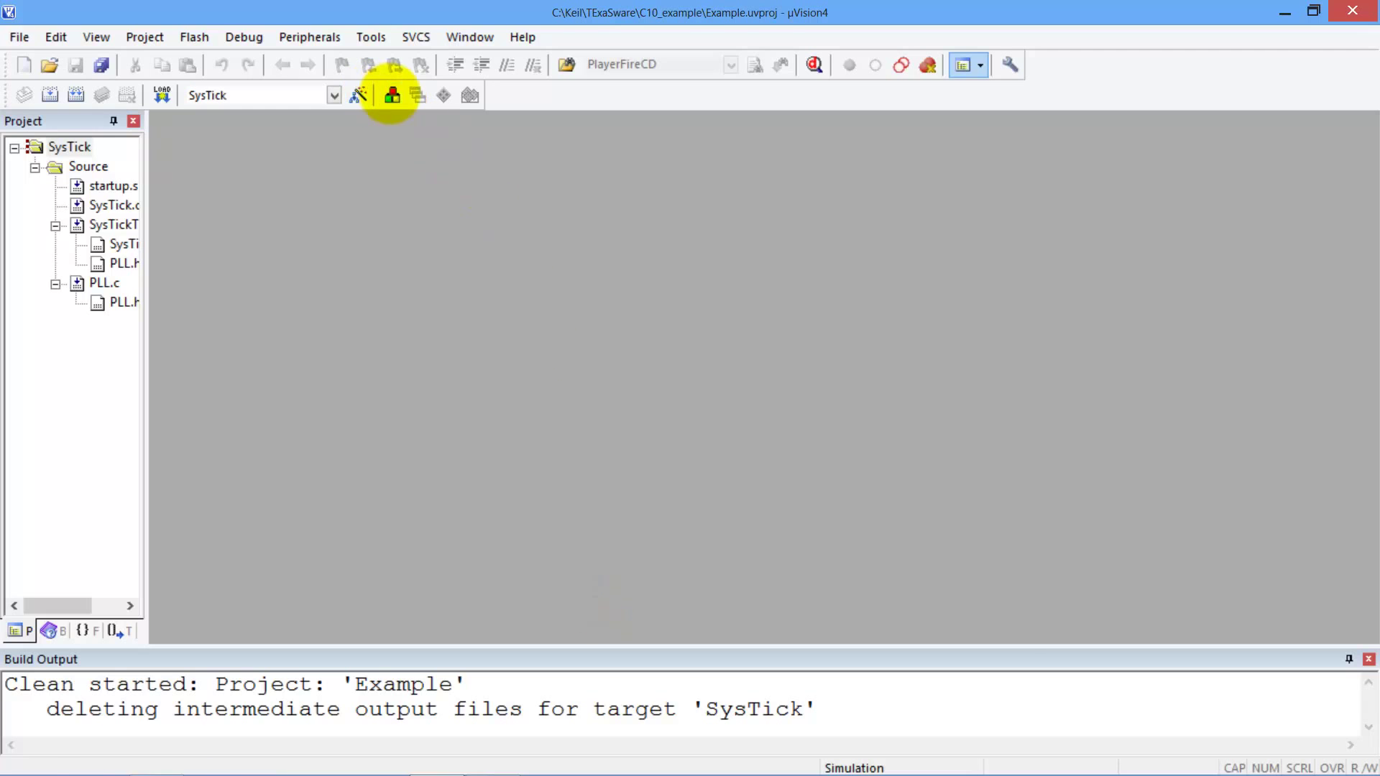
- Rename the project target SysTick as Example in the project components
left_click(393, 95)
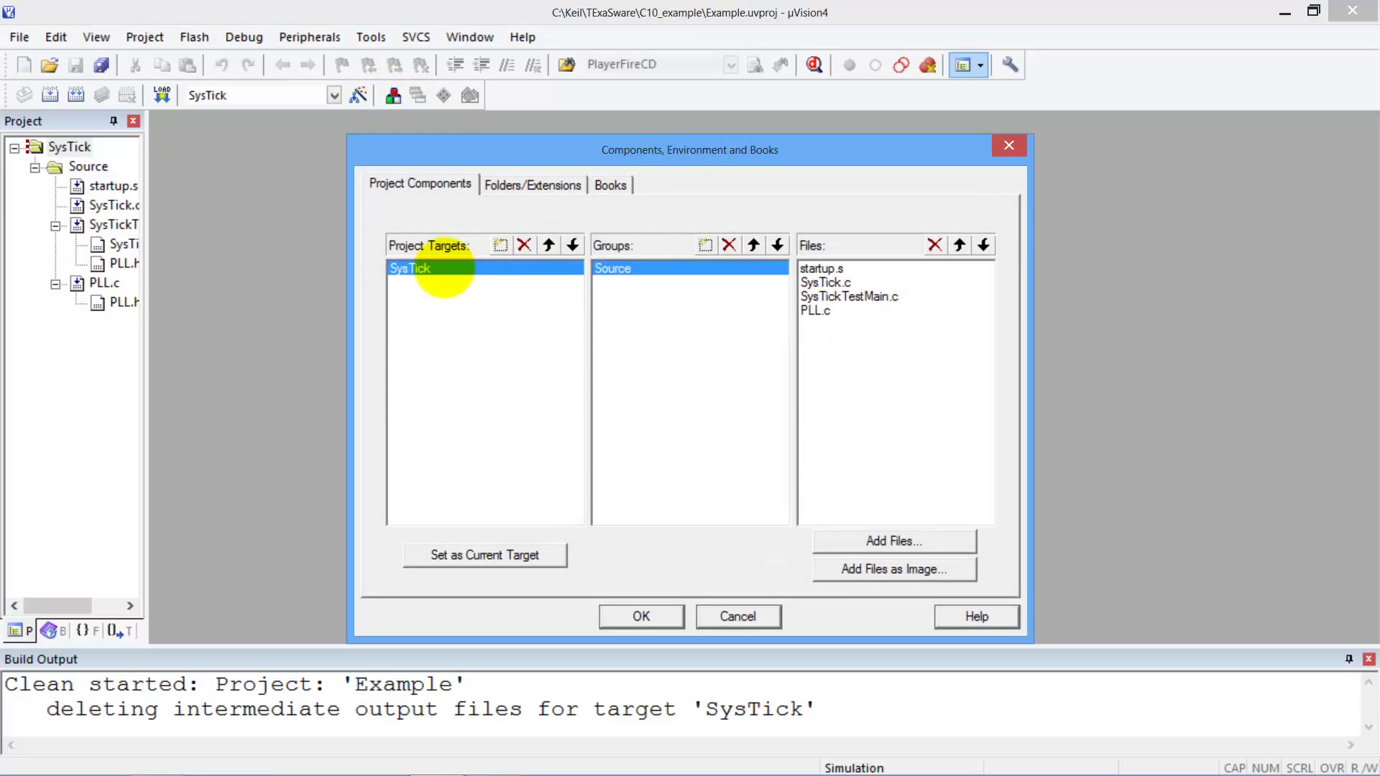
double_click(432, 269)
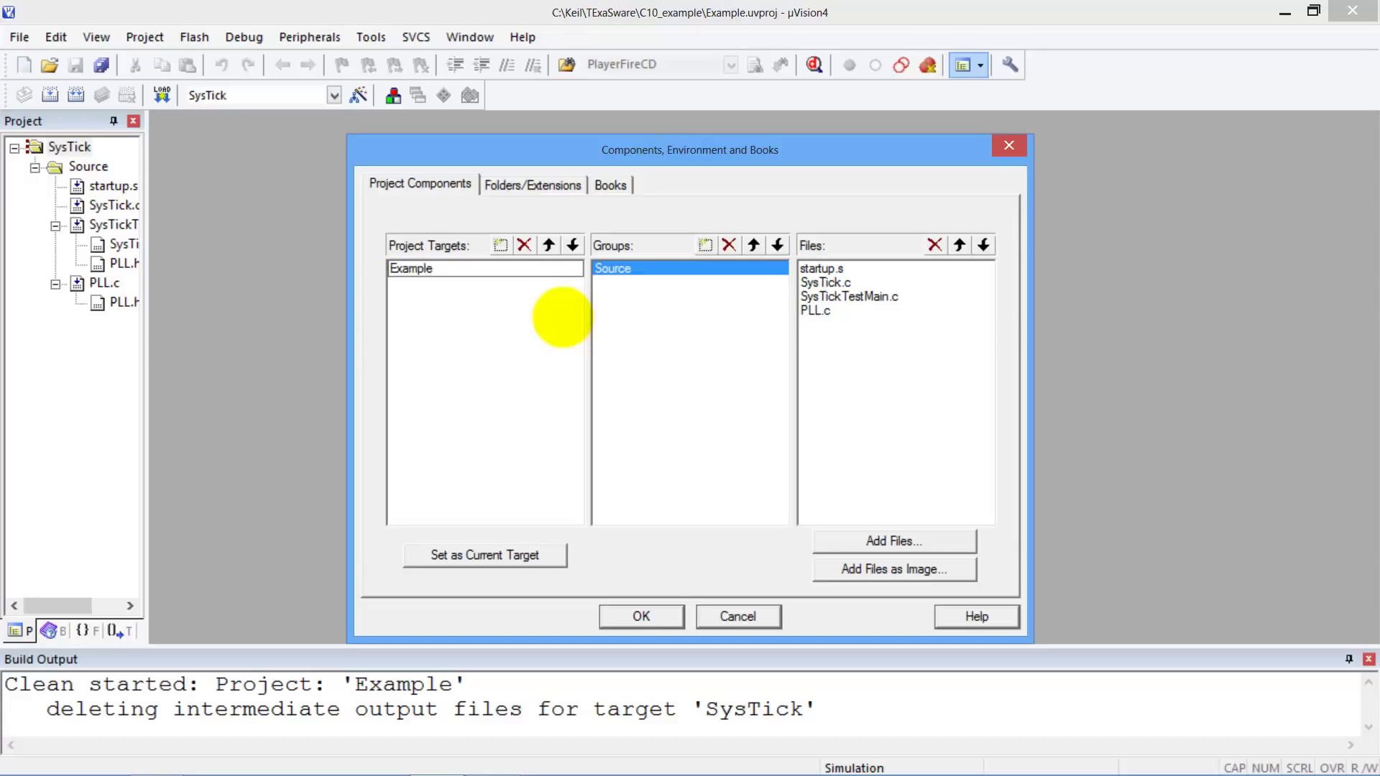
left_click(642, 616)
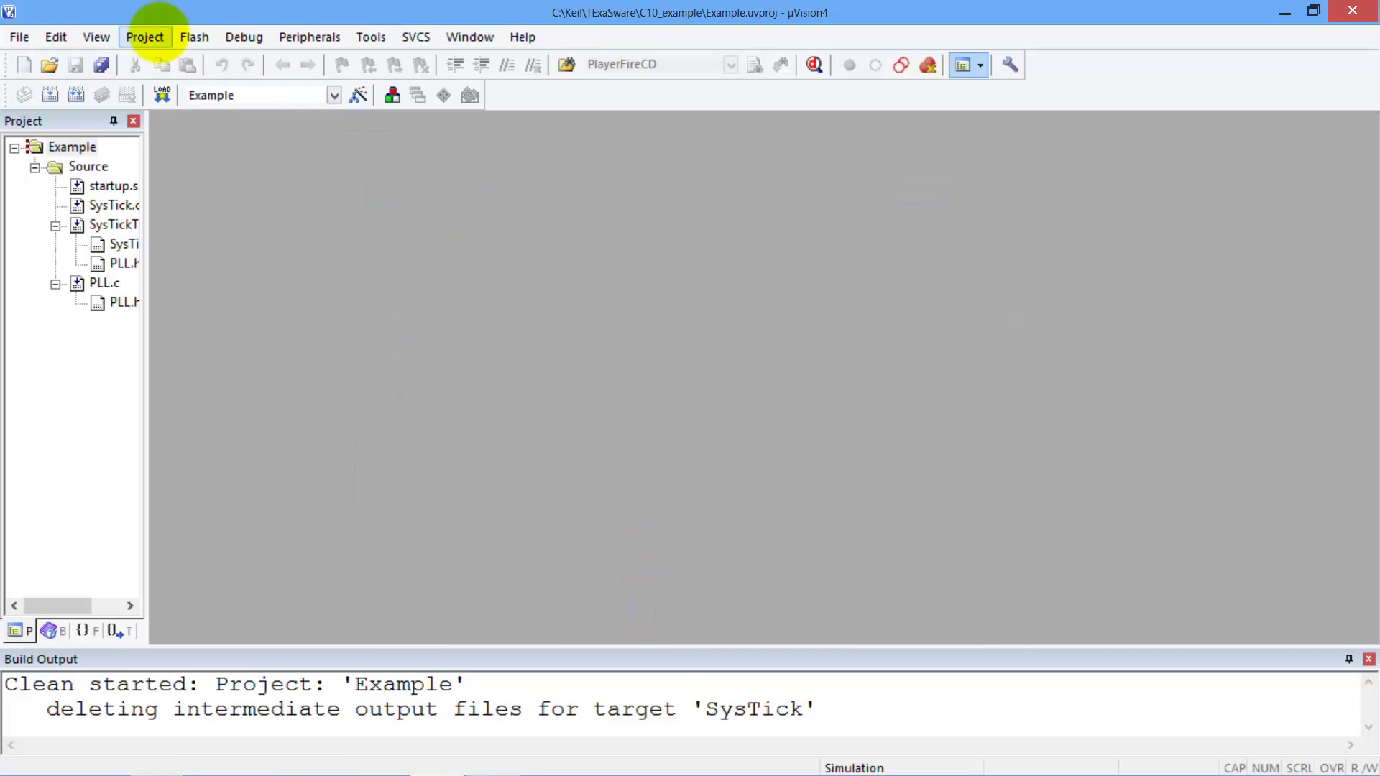
- Build the Example target and clean its intermediate output files
left_click(144, 37)
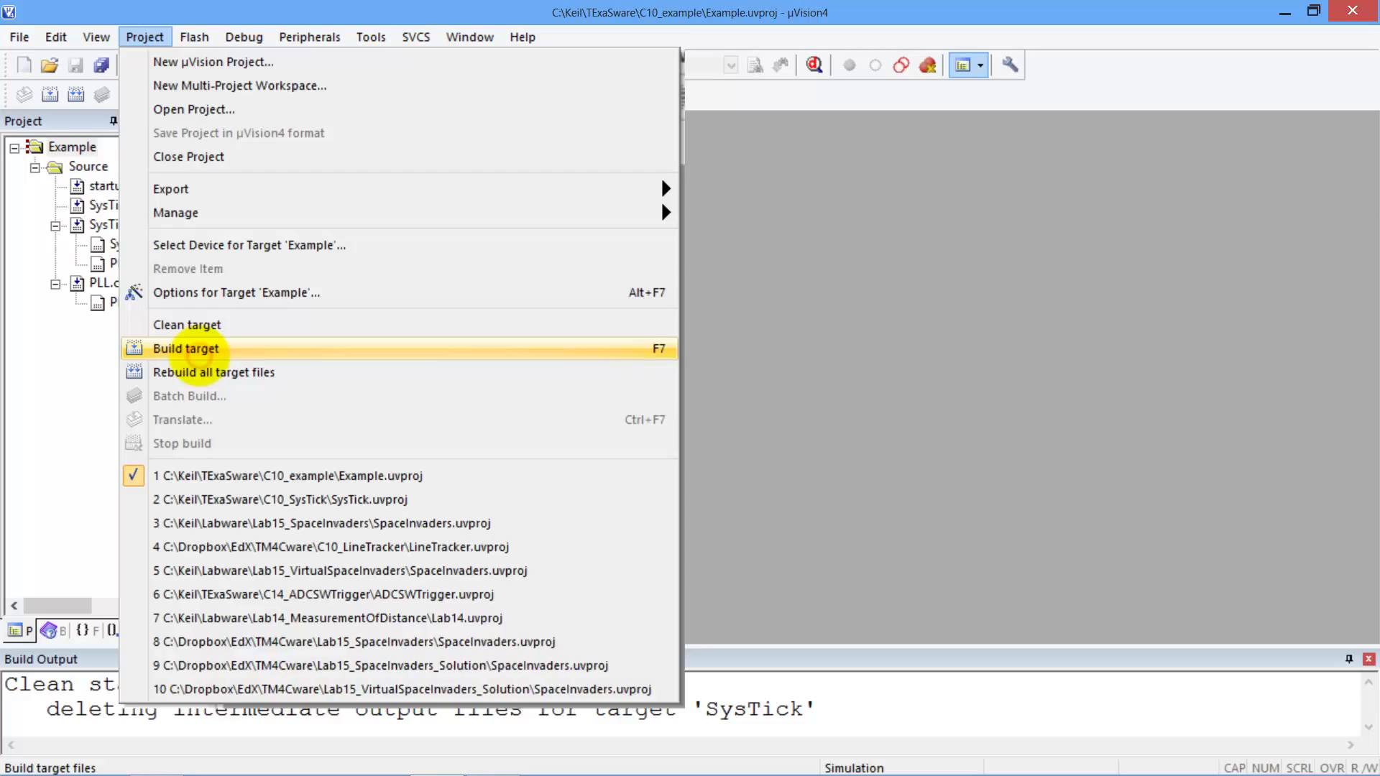
left_click(199, 350)
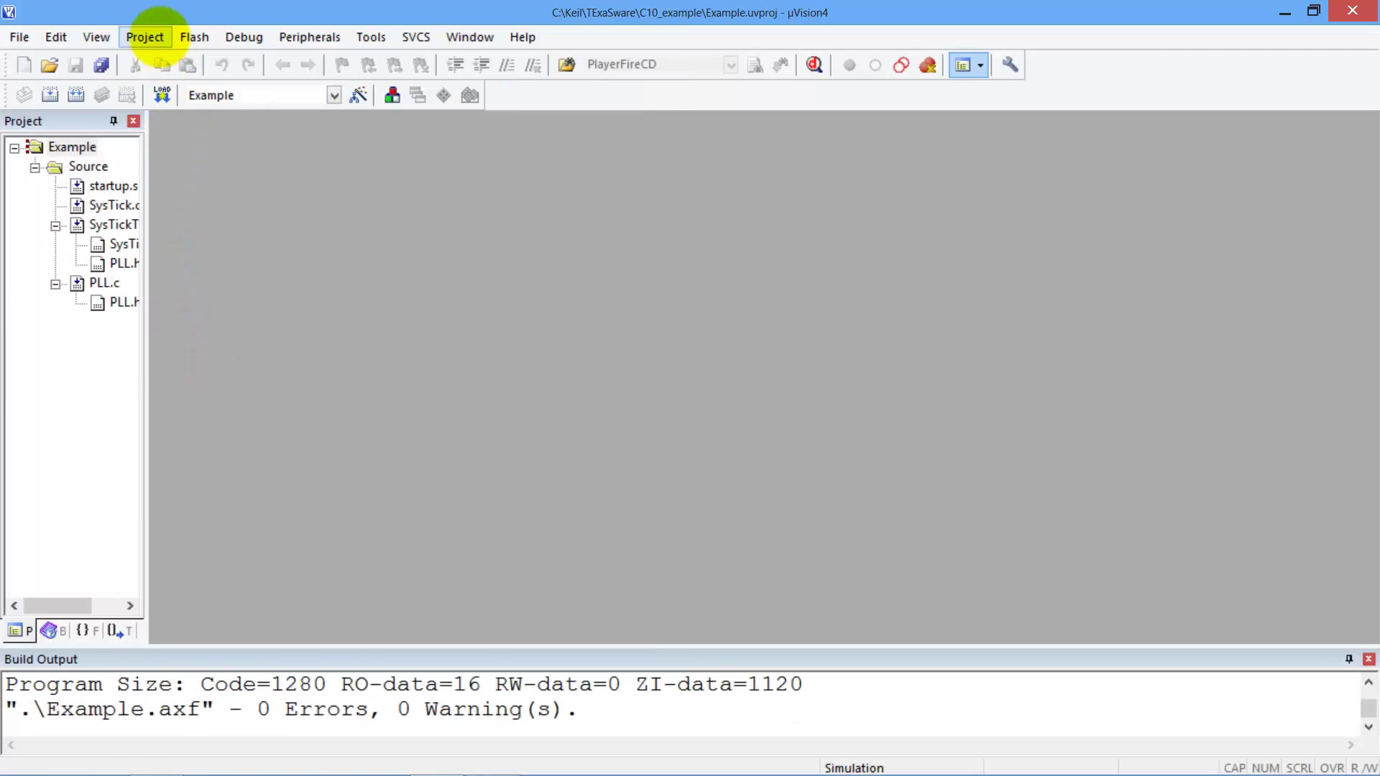
left_click(145, 37)
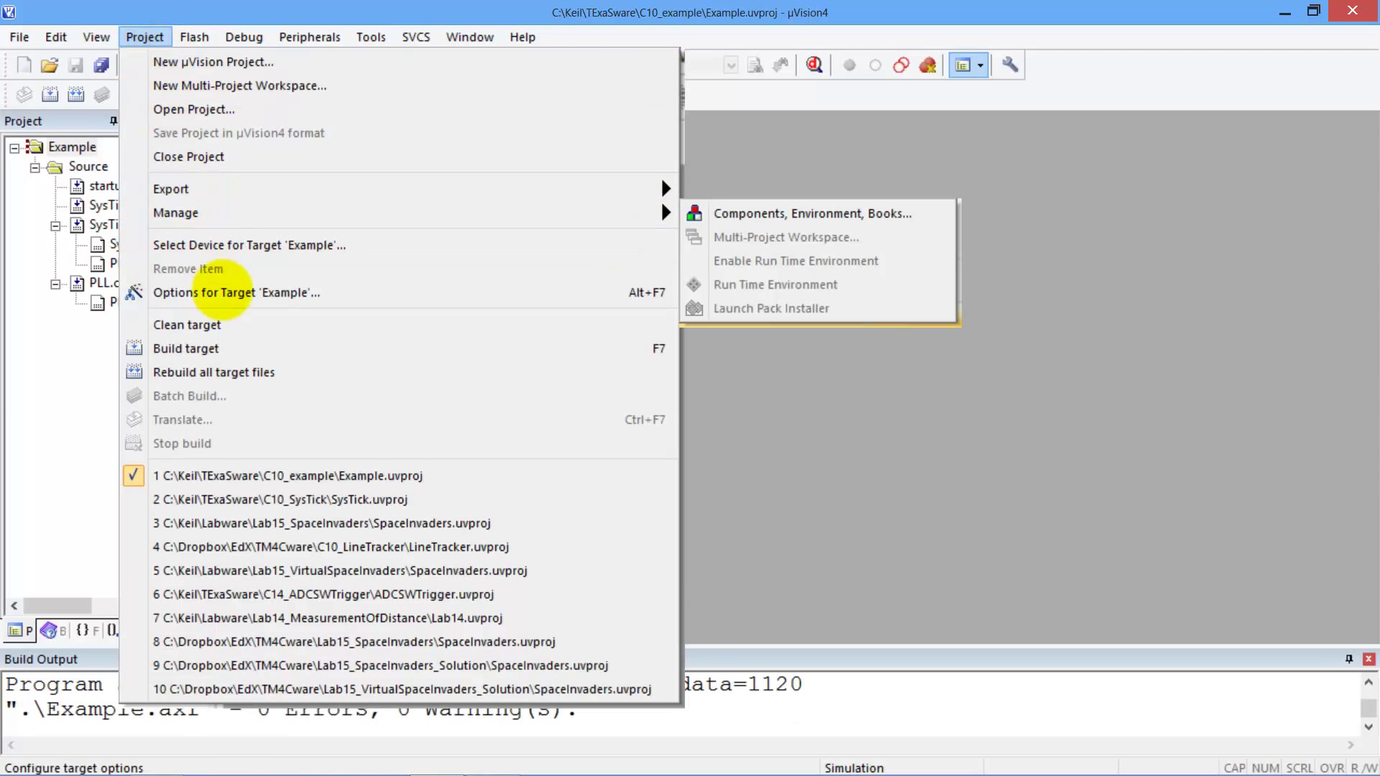
left_click(224, 325)
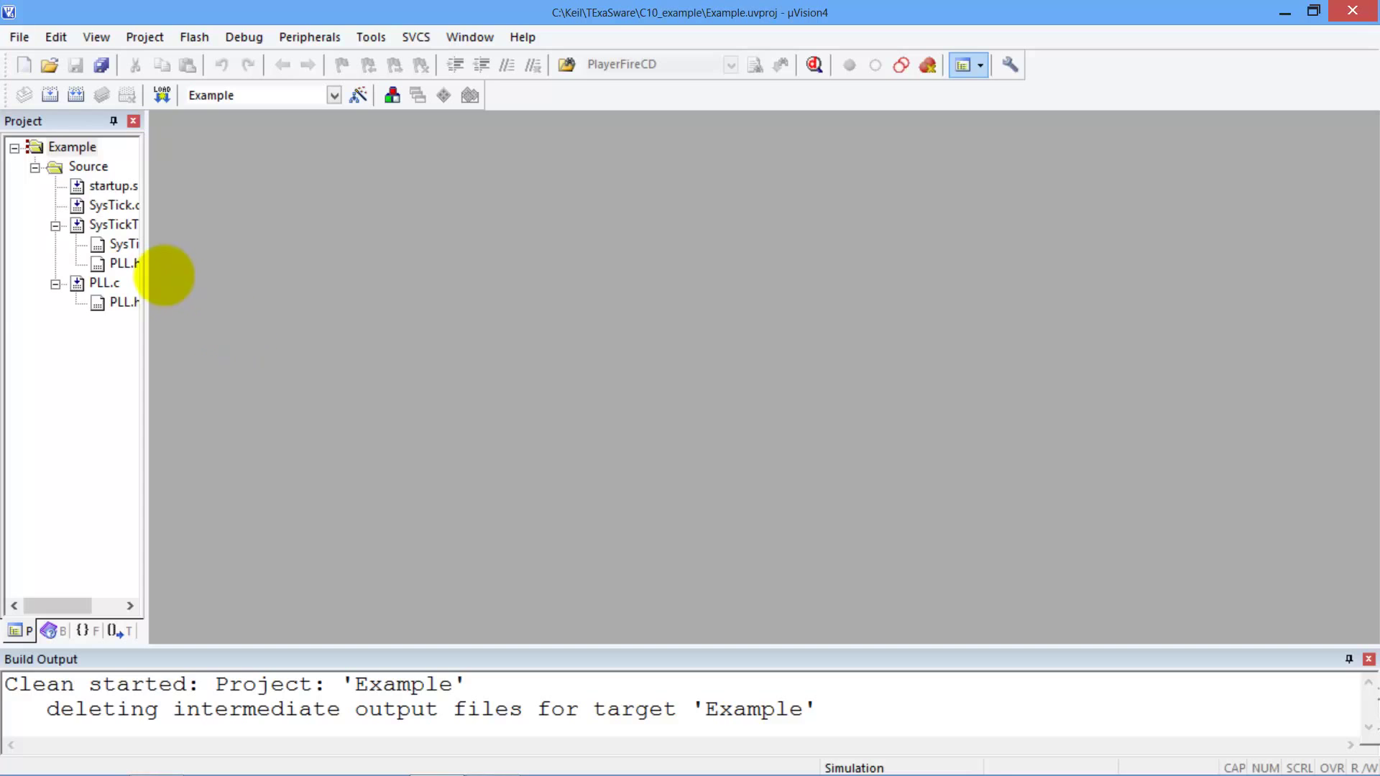
- Widen the project tree, open SysTickTestMain.c and change the file name in its first comment line to Example.c
left_click_drag(147, 273, 249, 275)
double_click(165, 226)
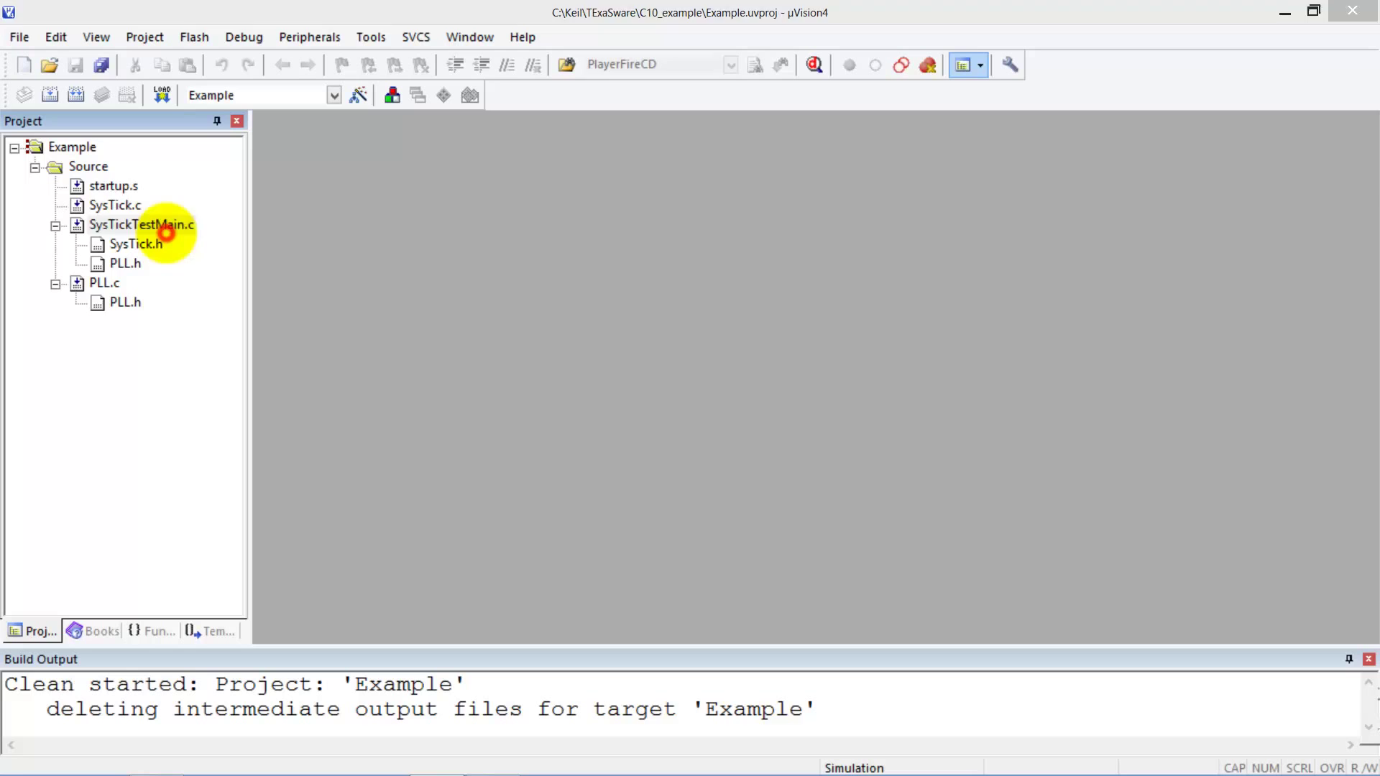
left_click_drag(584, 150, 379, 154)
type("Example.c")
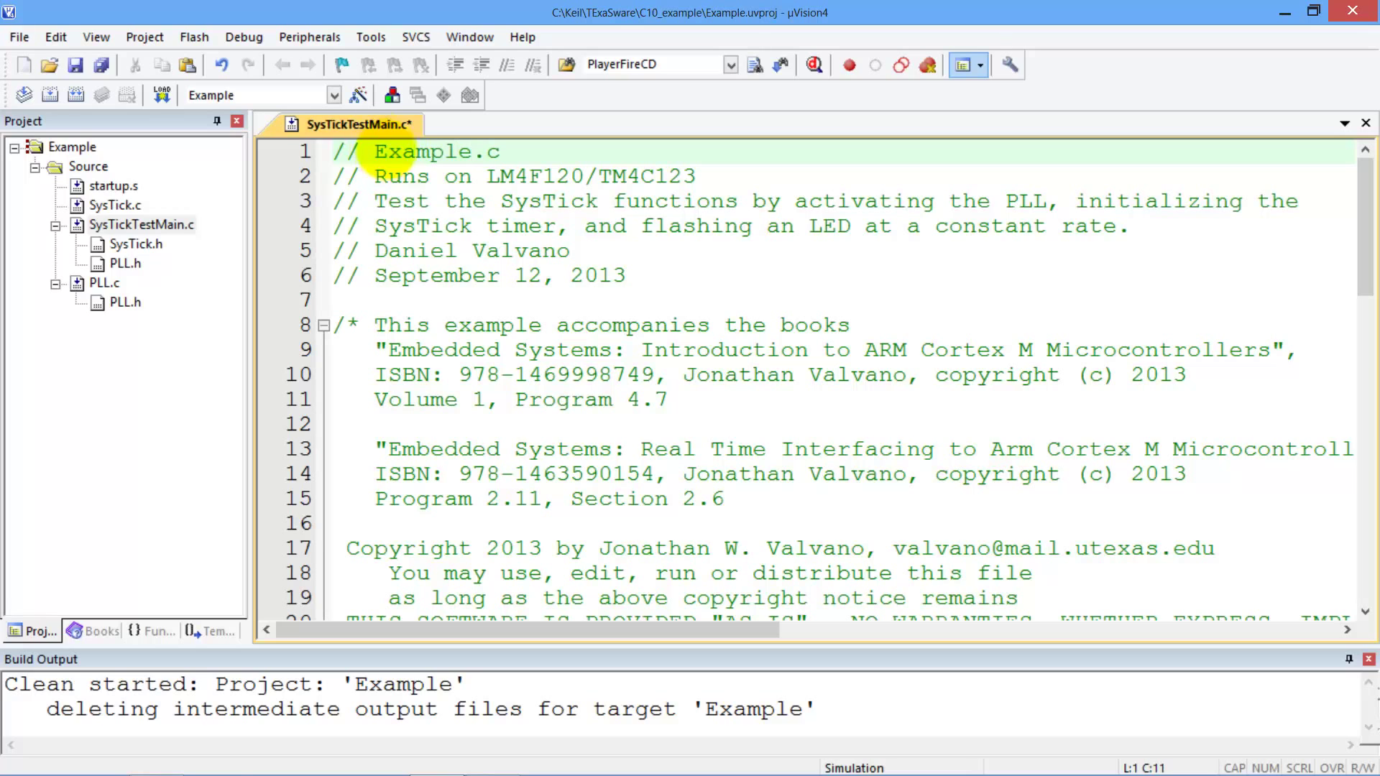
- Save the open SysTickTestMain.c as ExampleMain.c and change the file name in its first comment line to ExampleMain.c
left_click(17, 36)
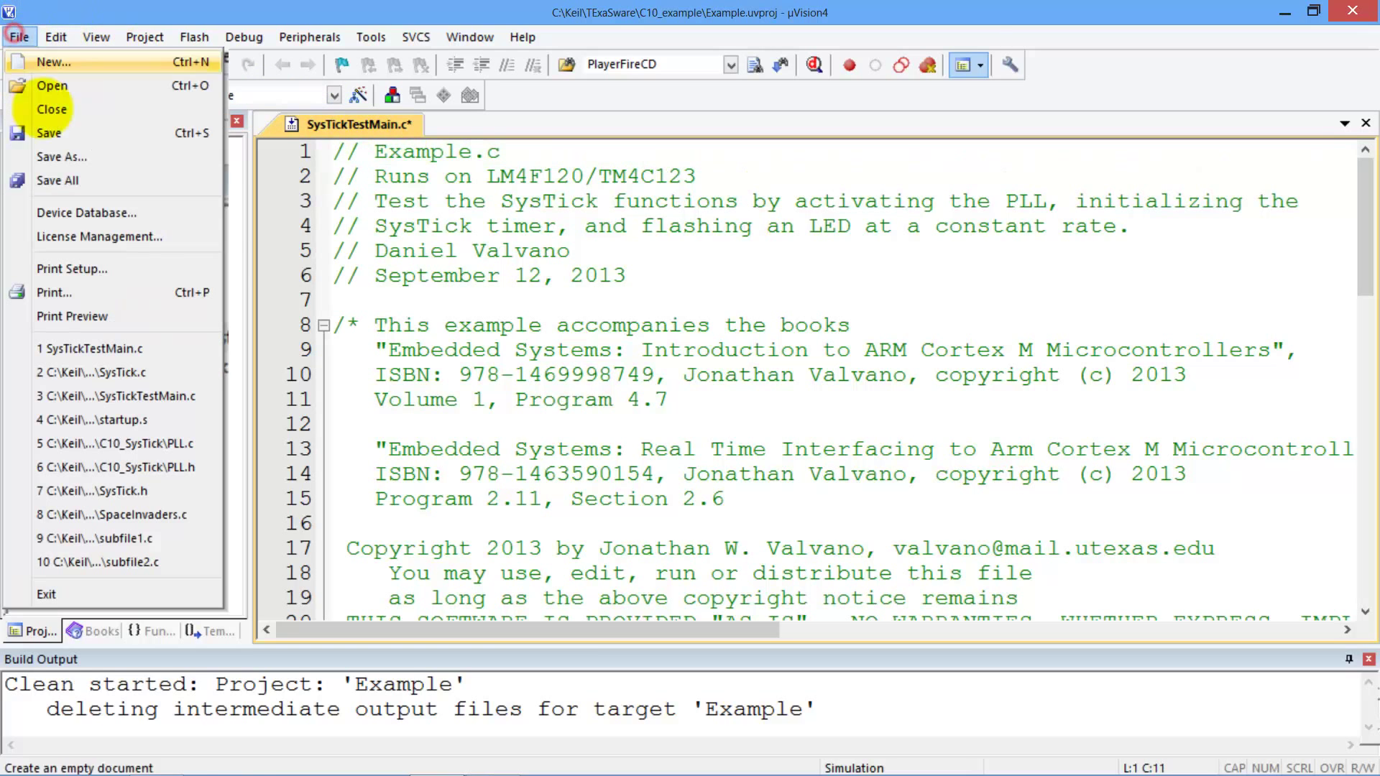
left_click(65, 157)
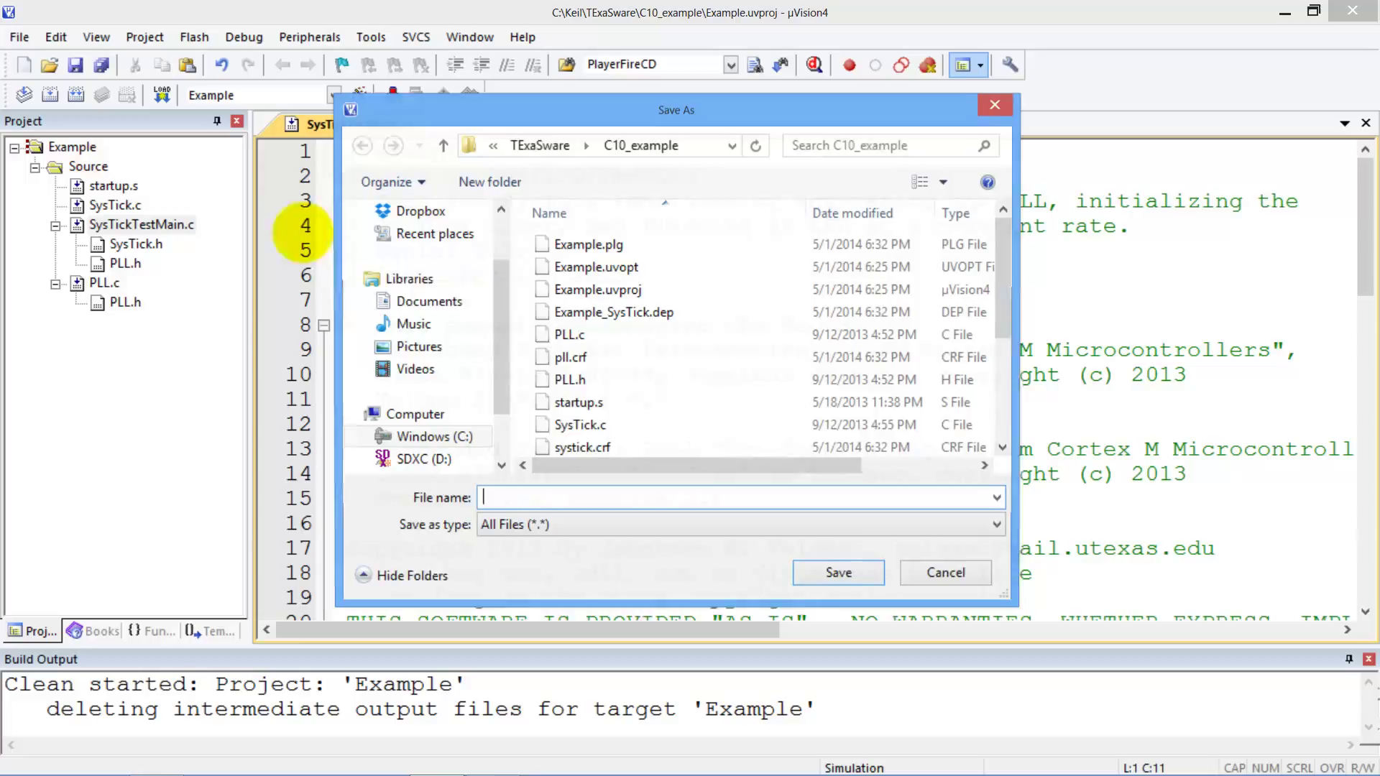
left_click(568, 505)
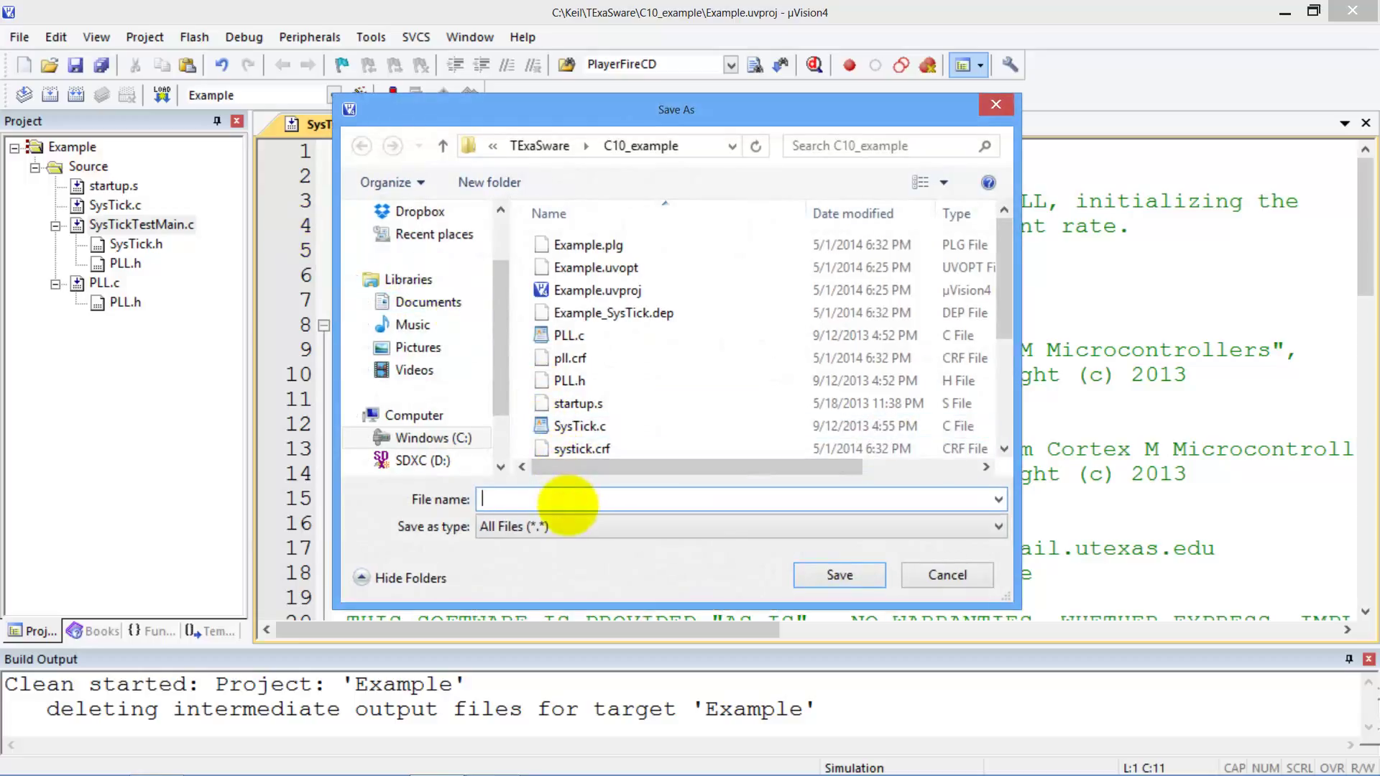
type("Example")
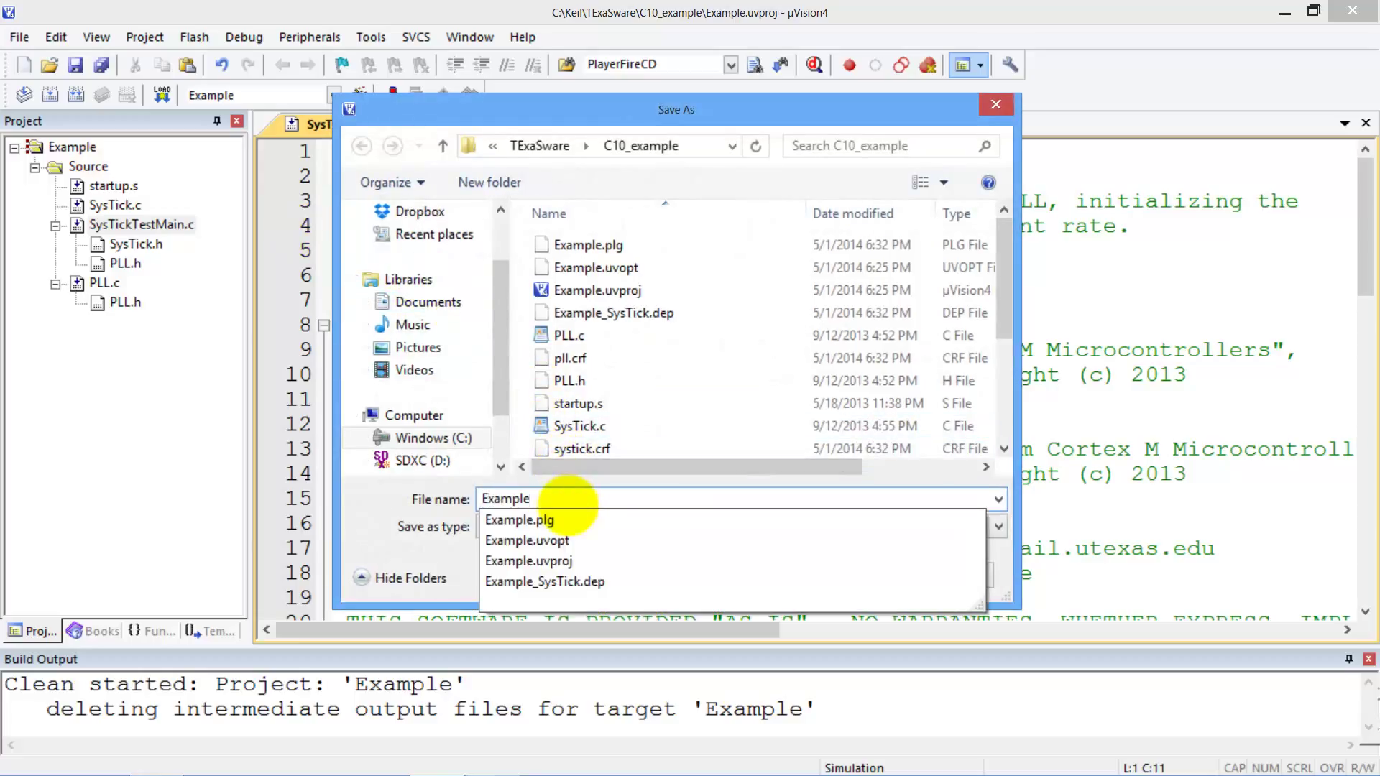
type("M")
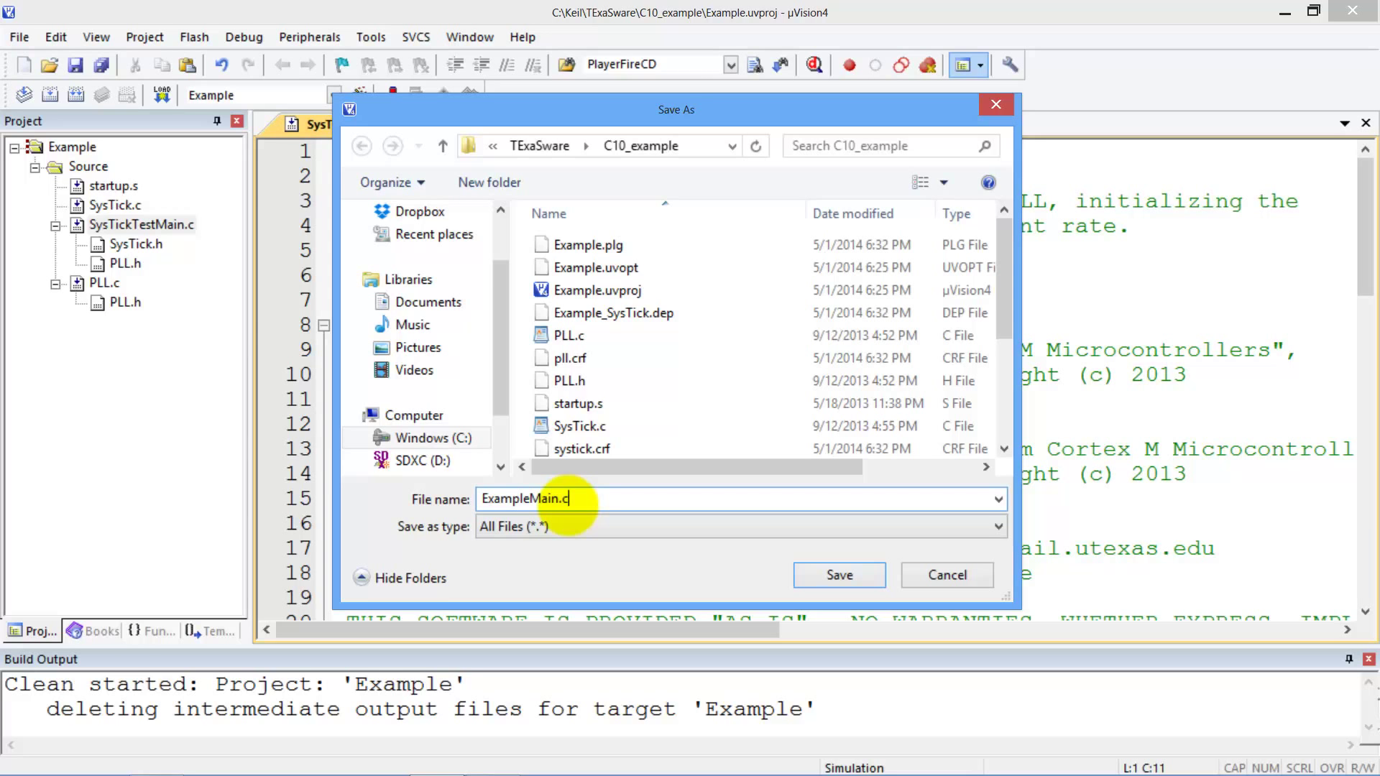
type("ain.c")
key("Return")
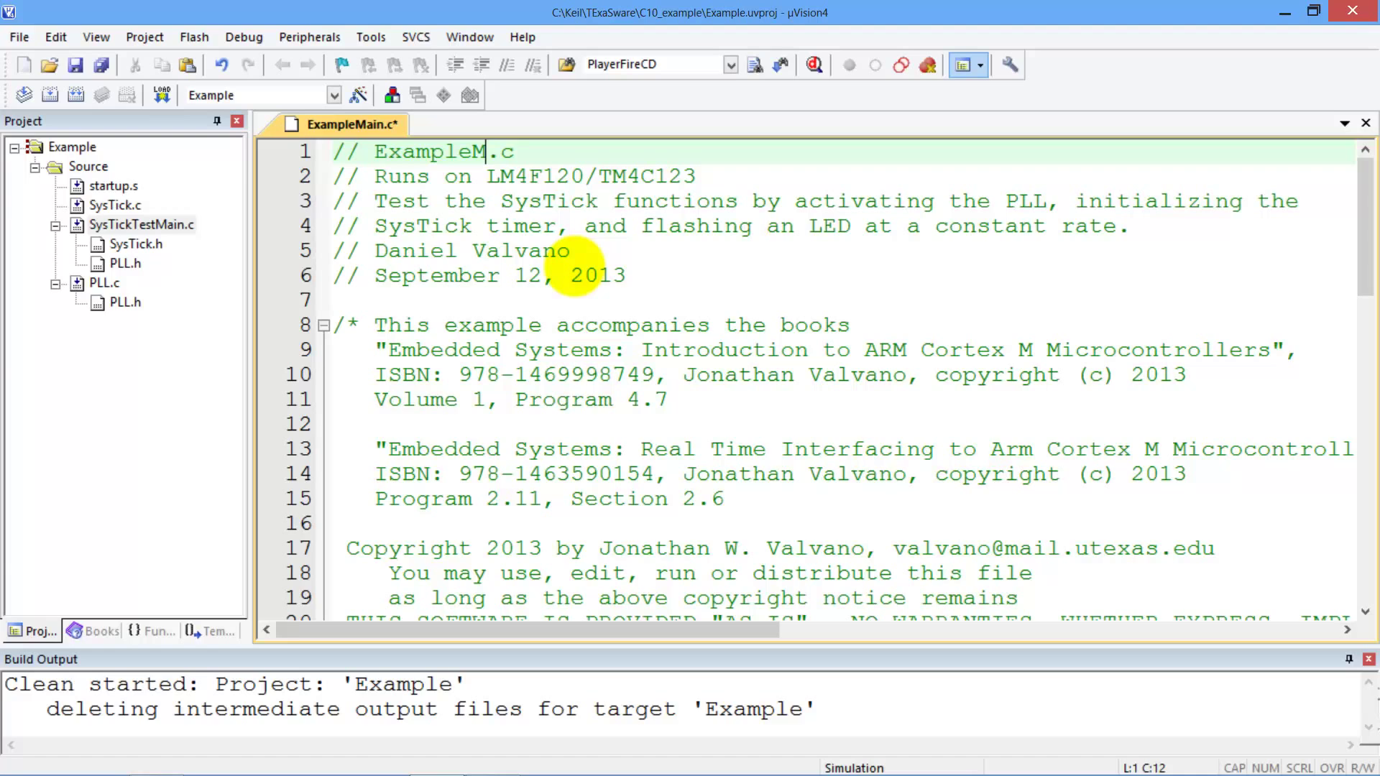
left_click(612, 276)
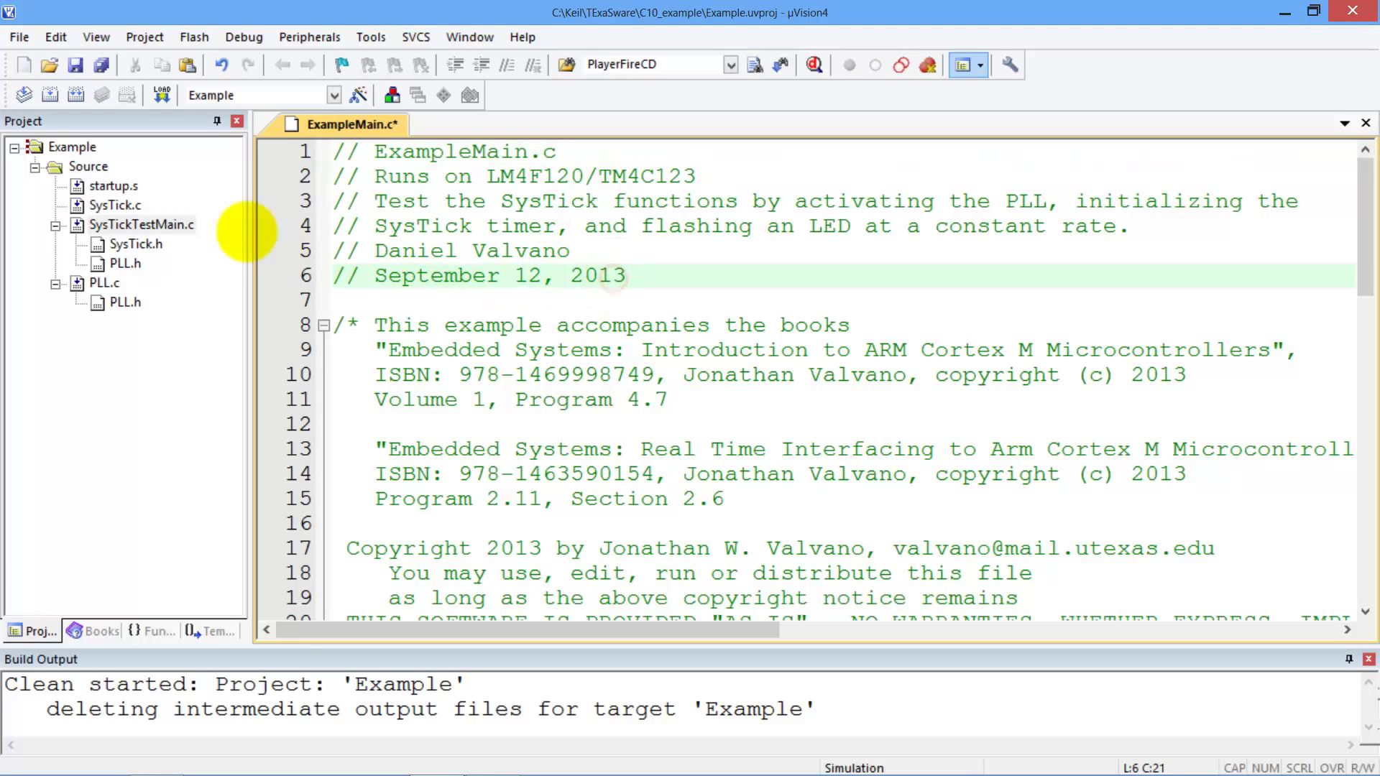
- Remove the file SysTickTestMain.c from the project's Source group
left_click(88, 166)
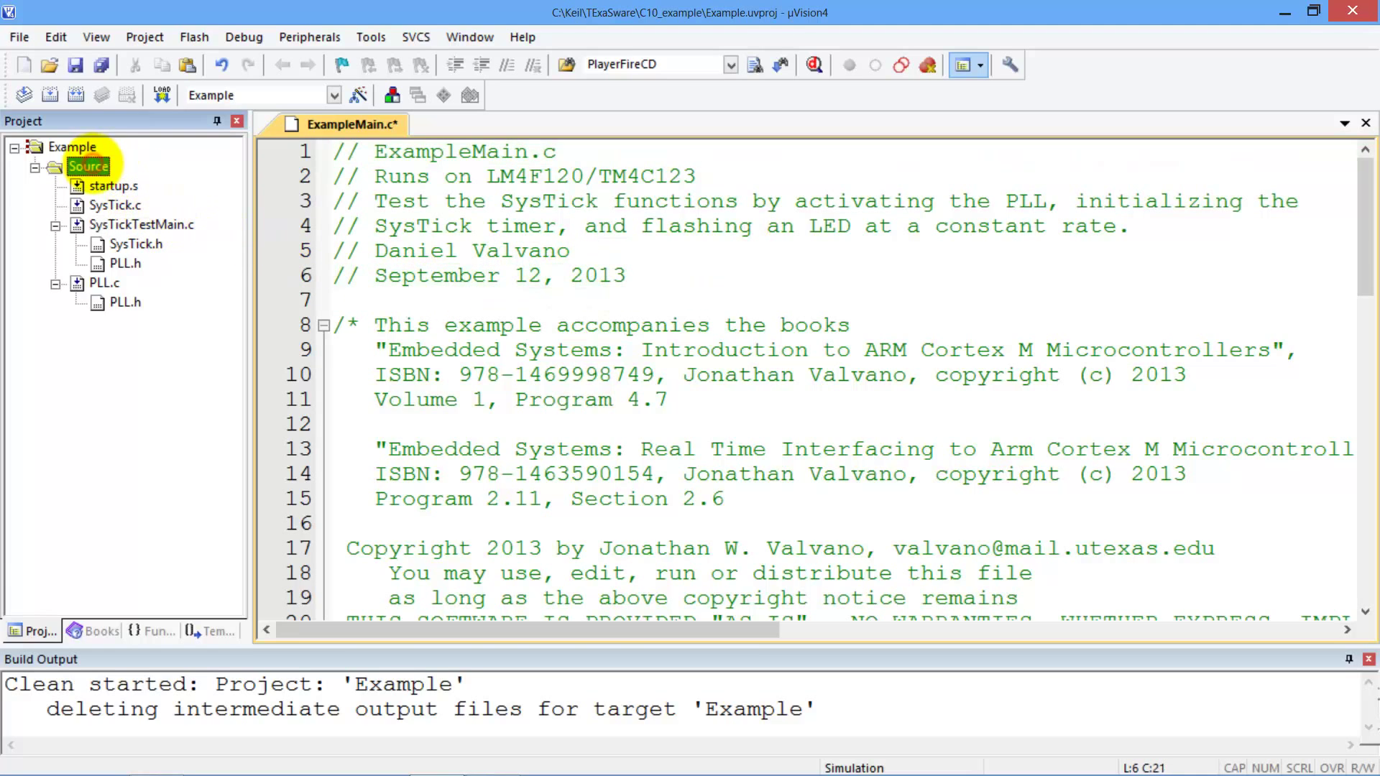
left_click(136, 225)
right_click(136, 225)
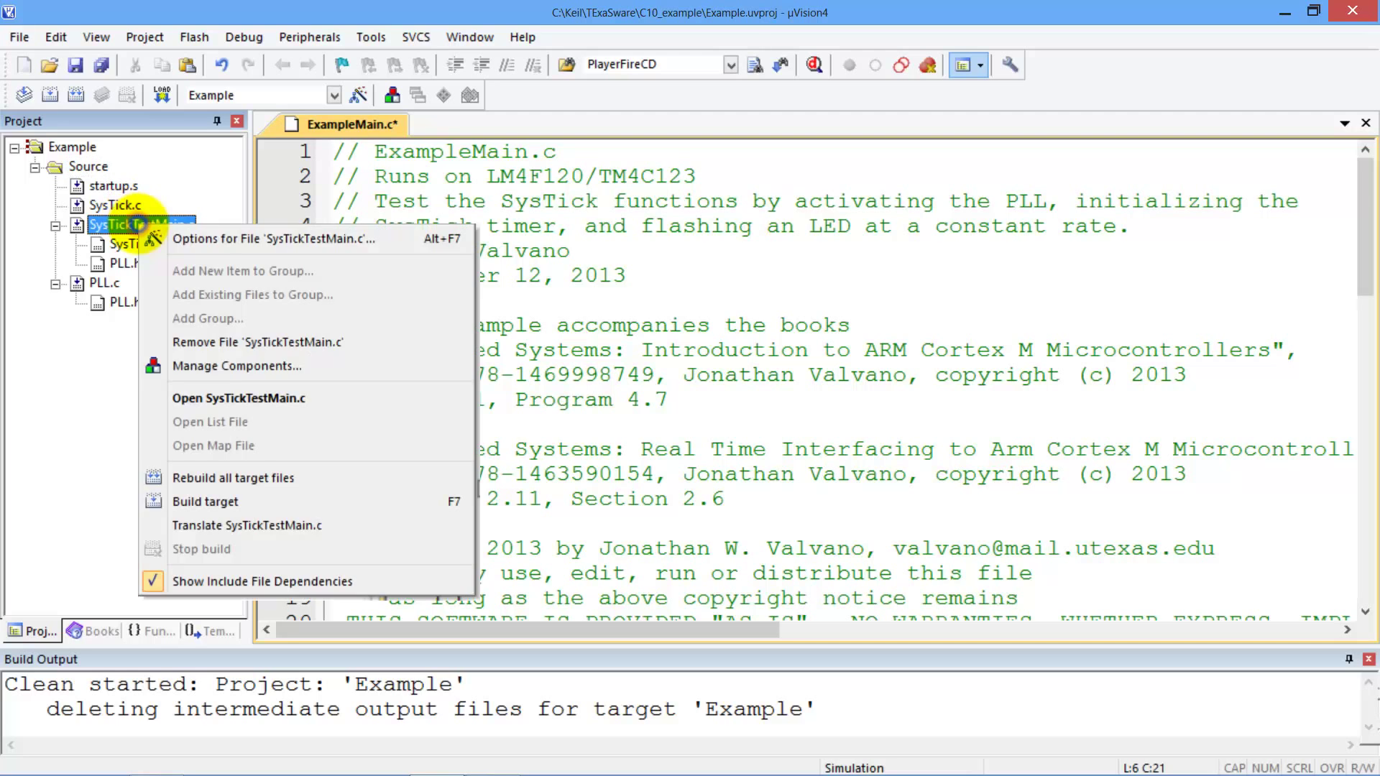
left_click(220, 344)
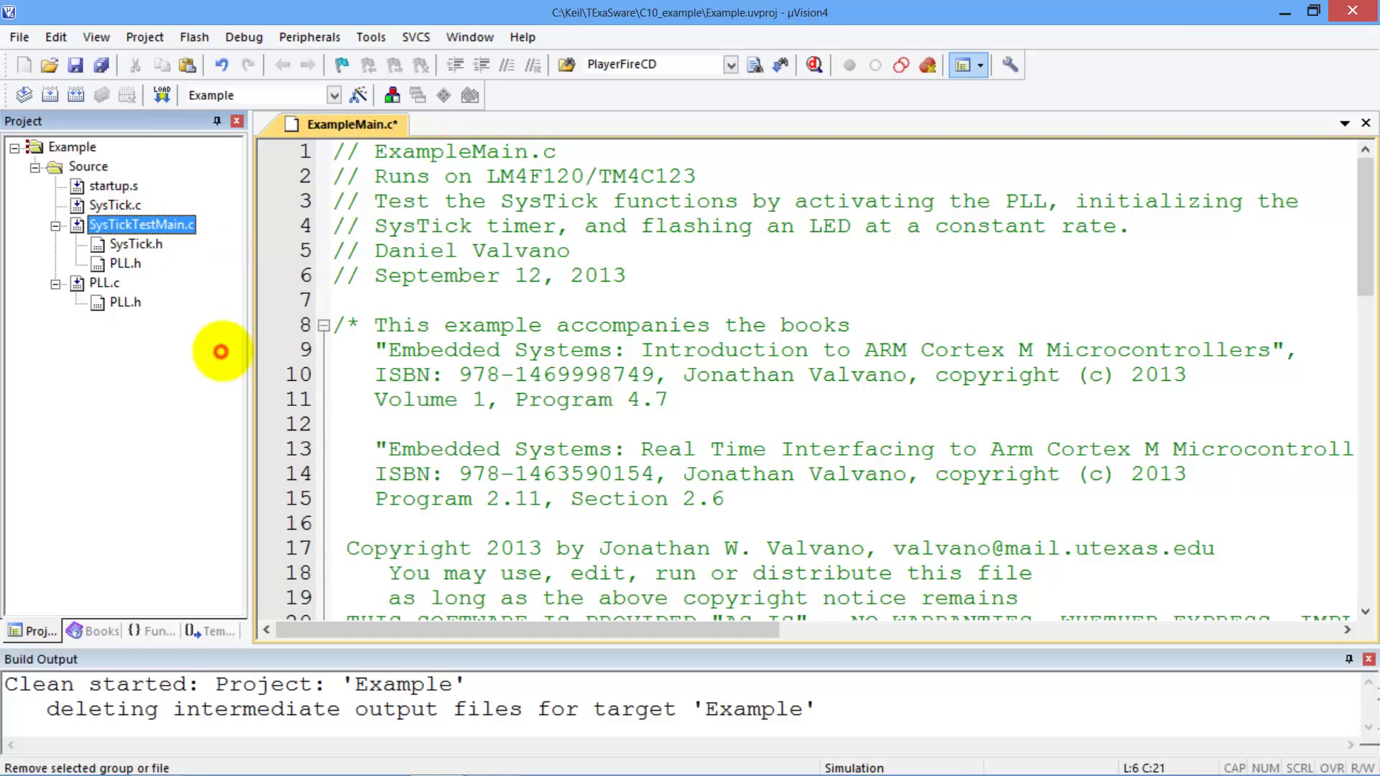
left_click(725, 446)
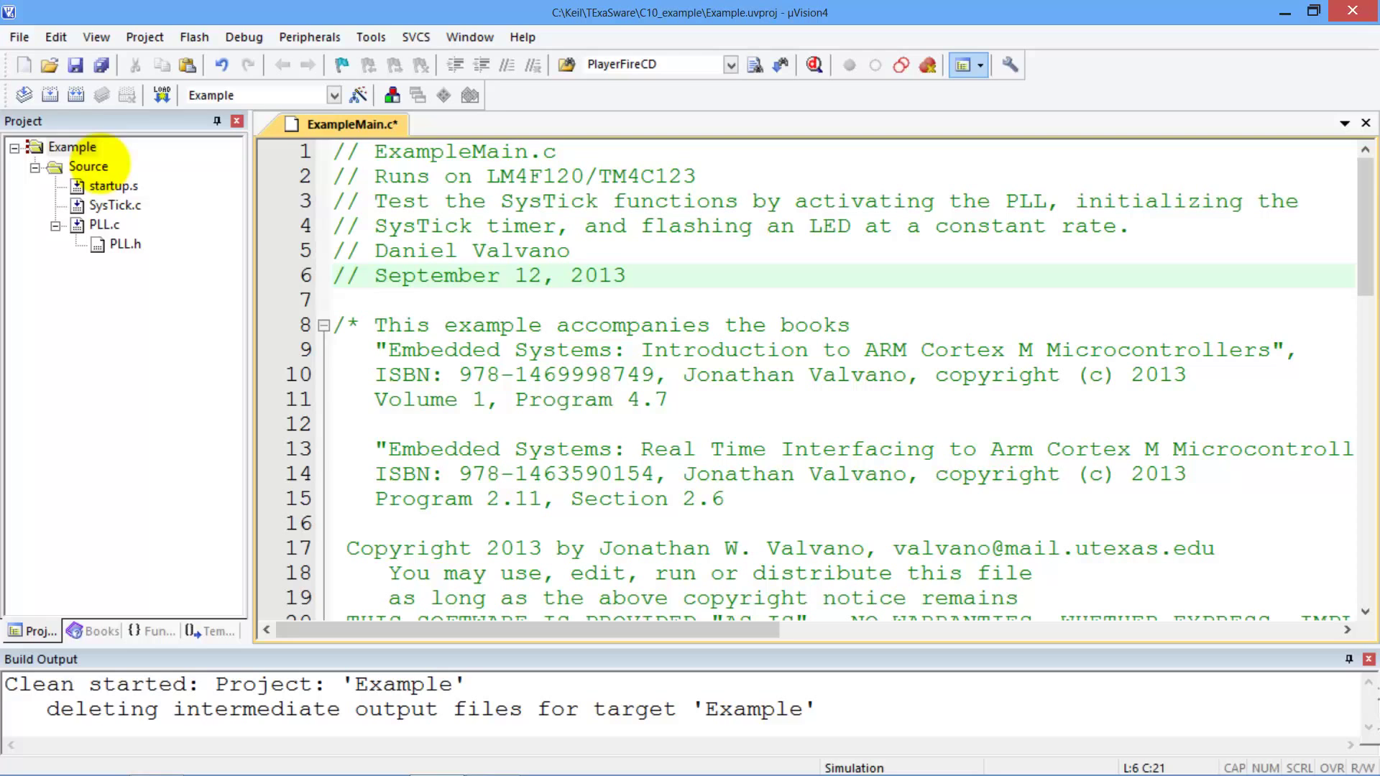
- Add the existing file ExampleMain.c to the project's Source group
left_click(88, 166)
right_click(95, 163)
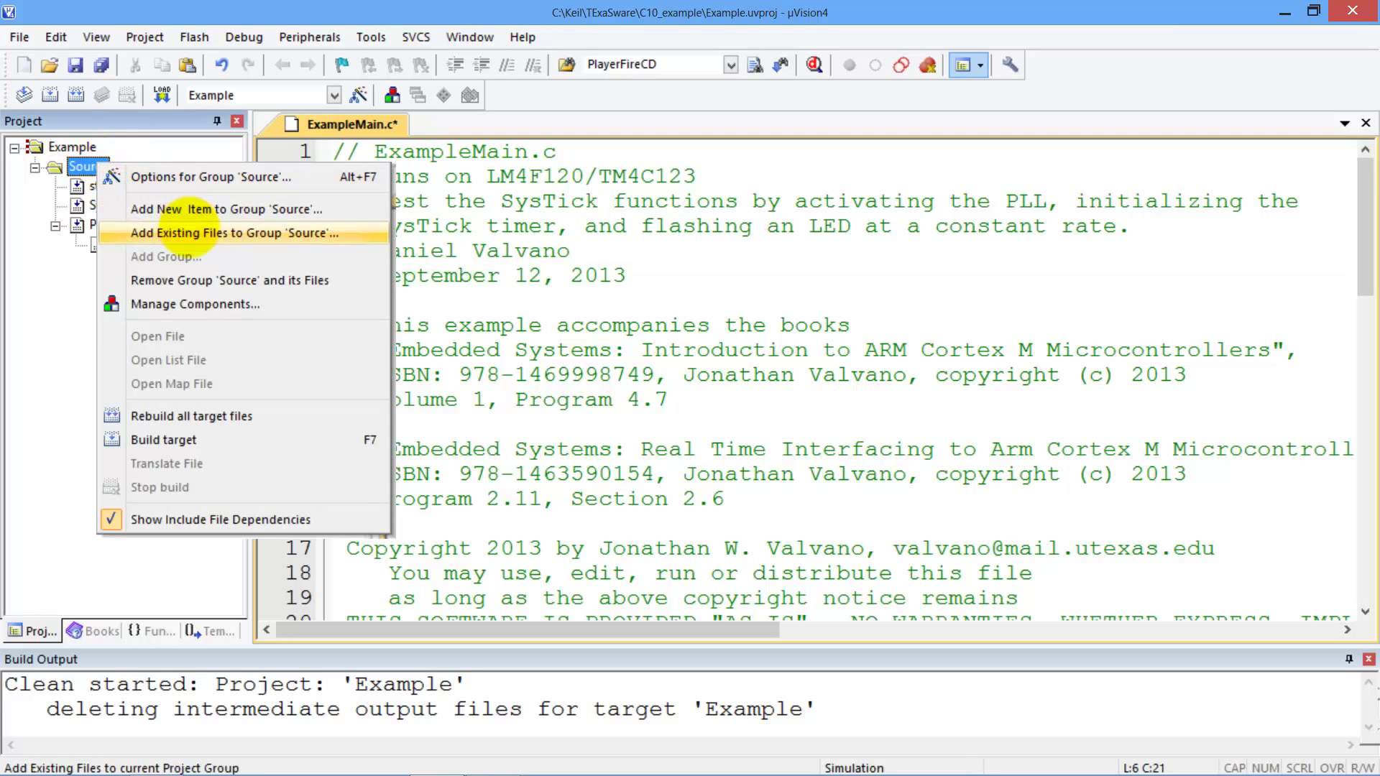
left_click(189, 230)
left_click(578, 311)
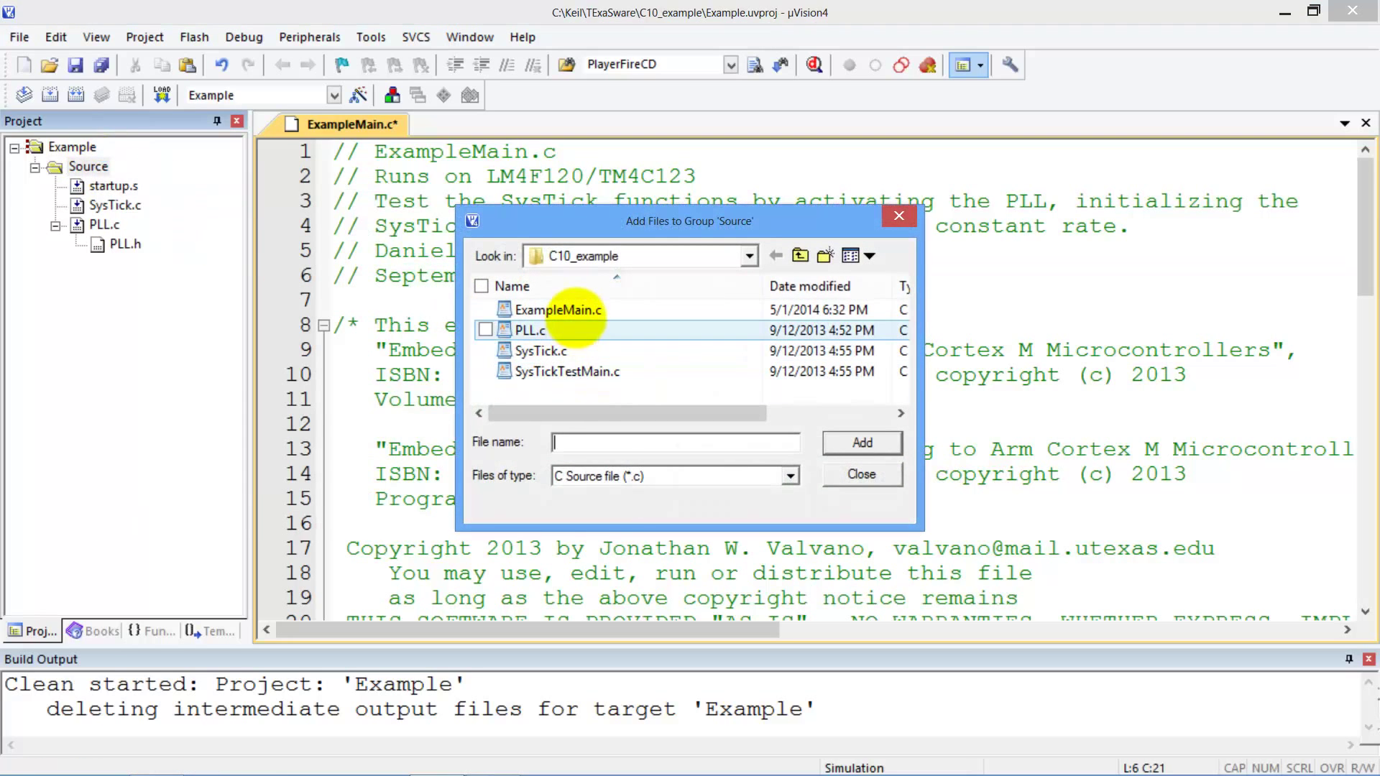
left_click(862, 443)
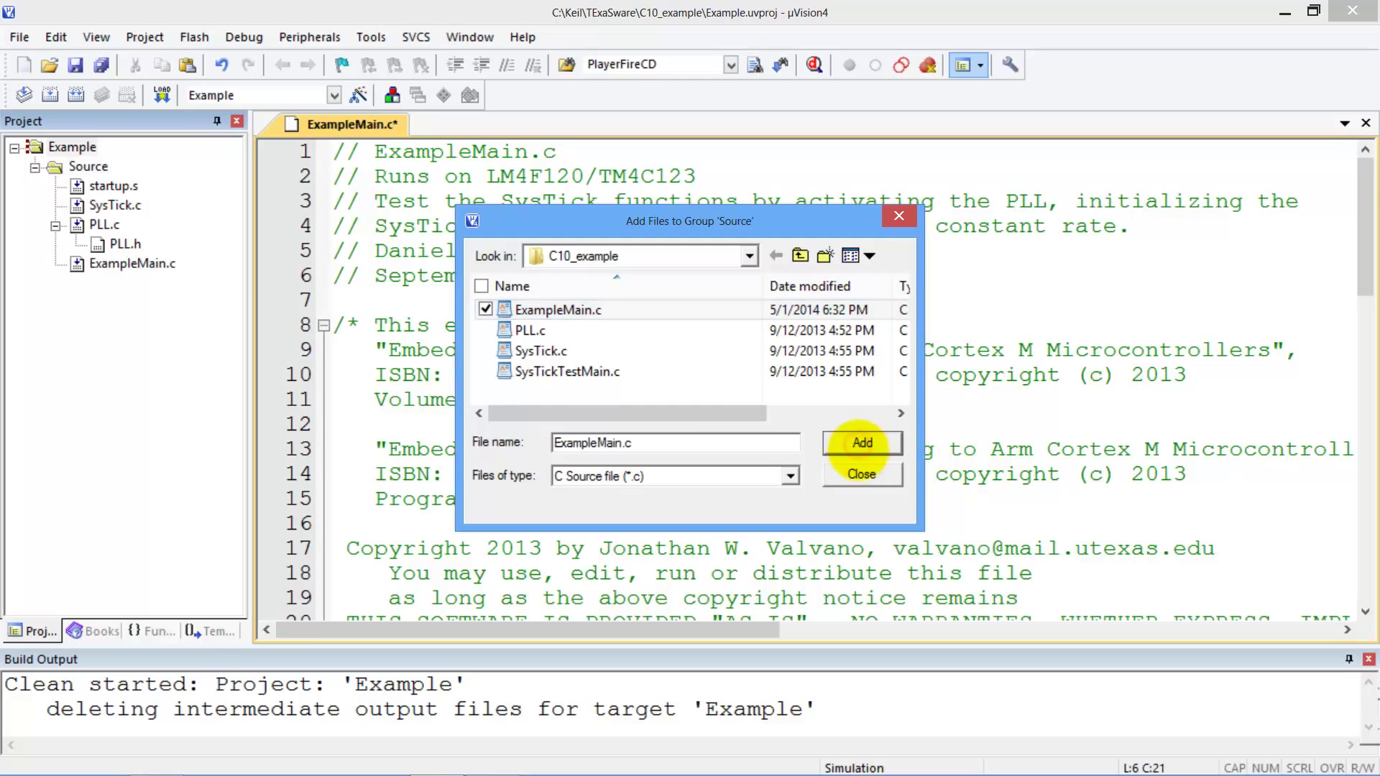
left_click(861, 474)
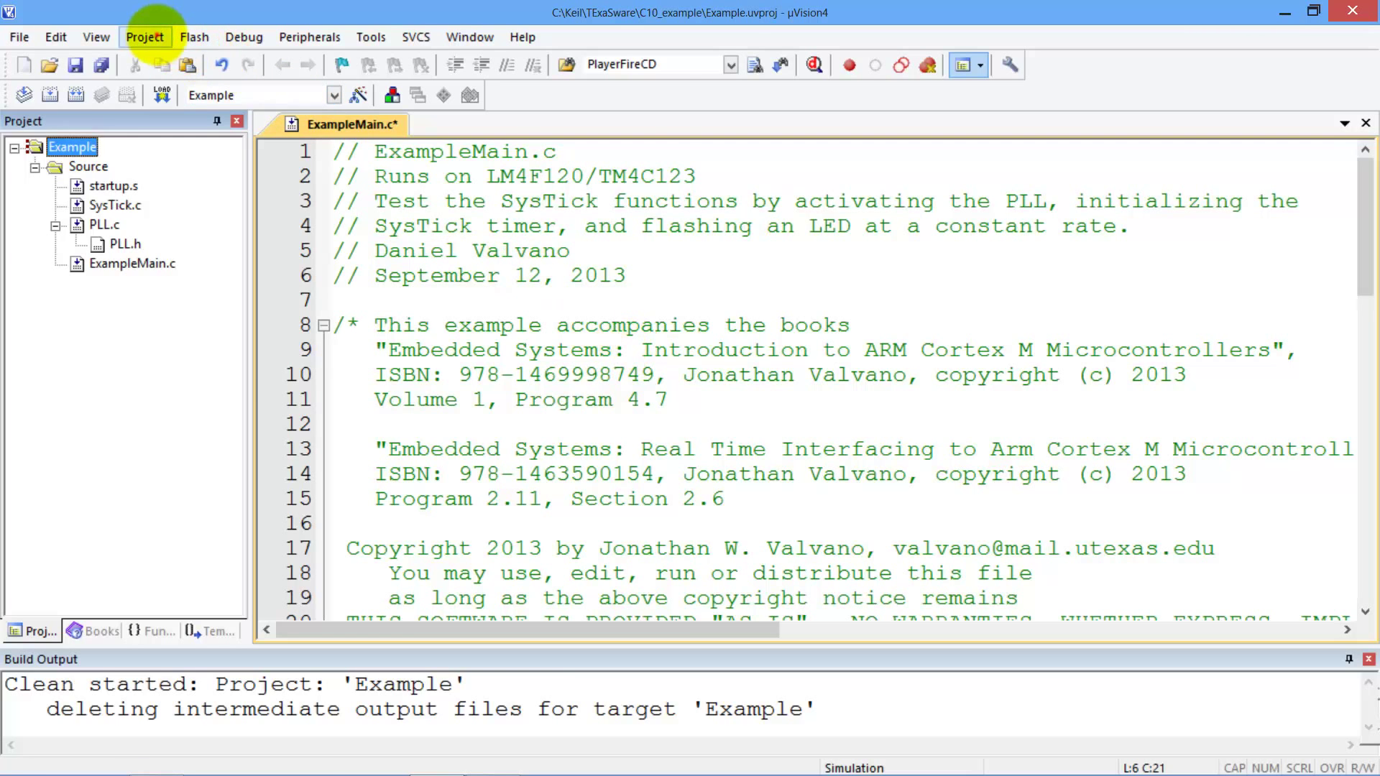
- Build the Example target with ExampleMain.c and clean the target again
left_click(145, 37)
left_click(229, 348)
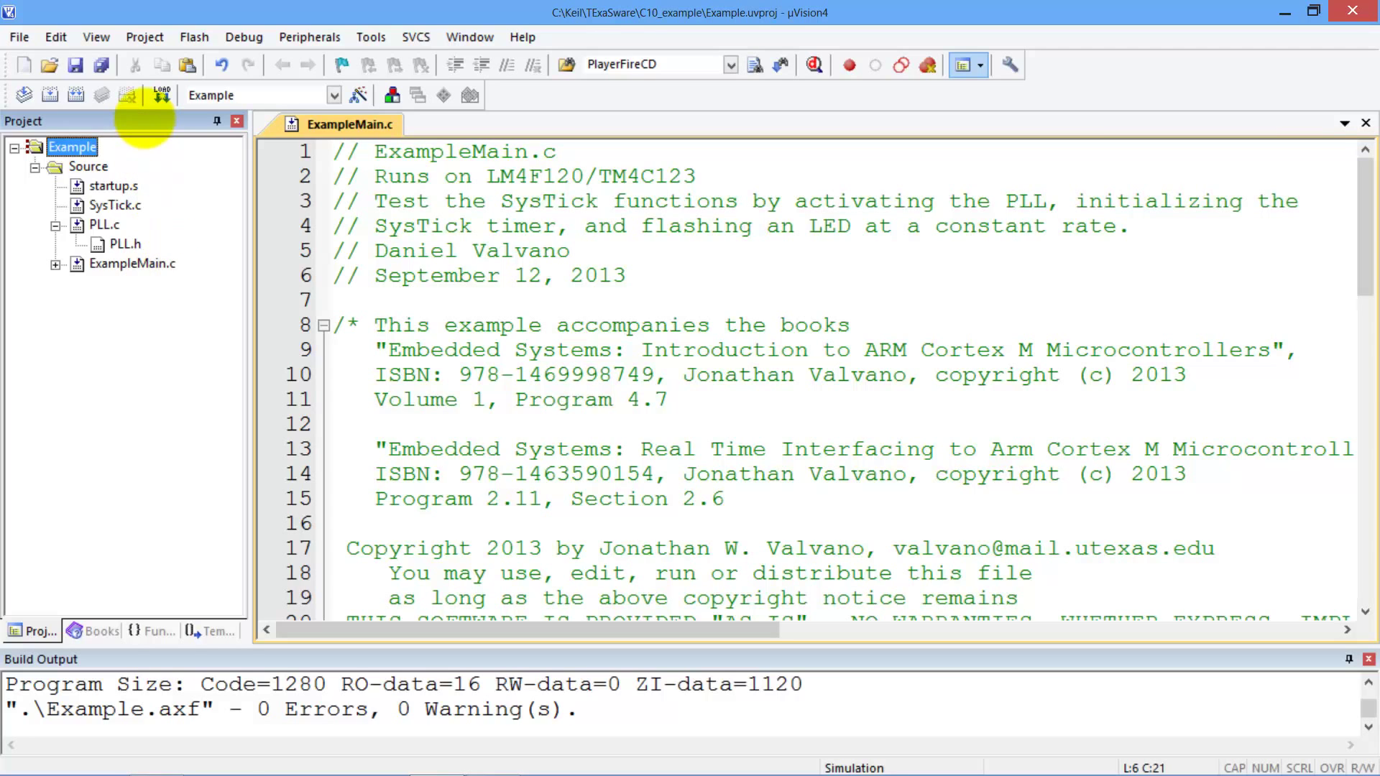
left_click(160, 40)
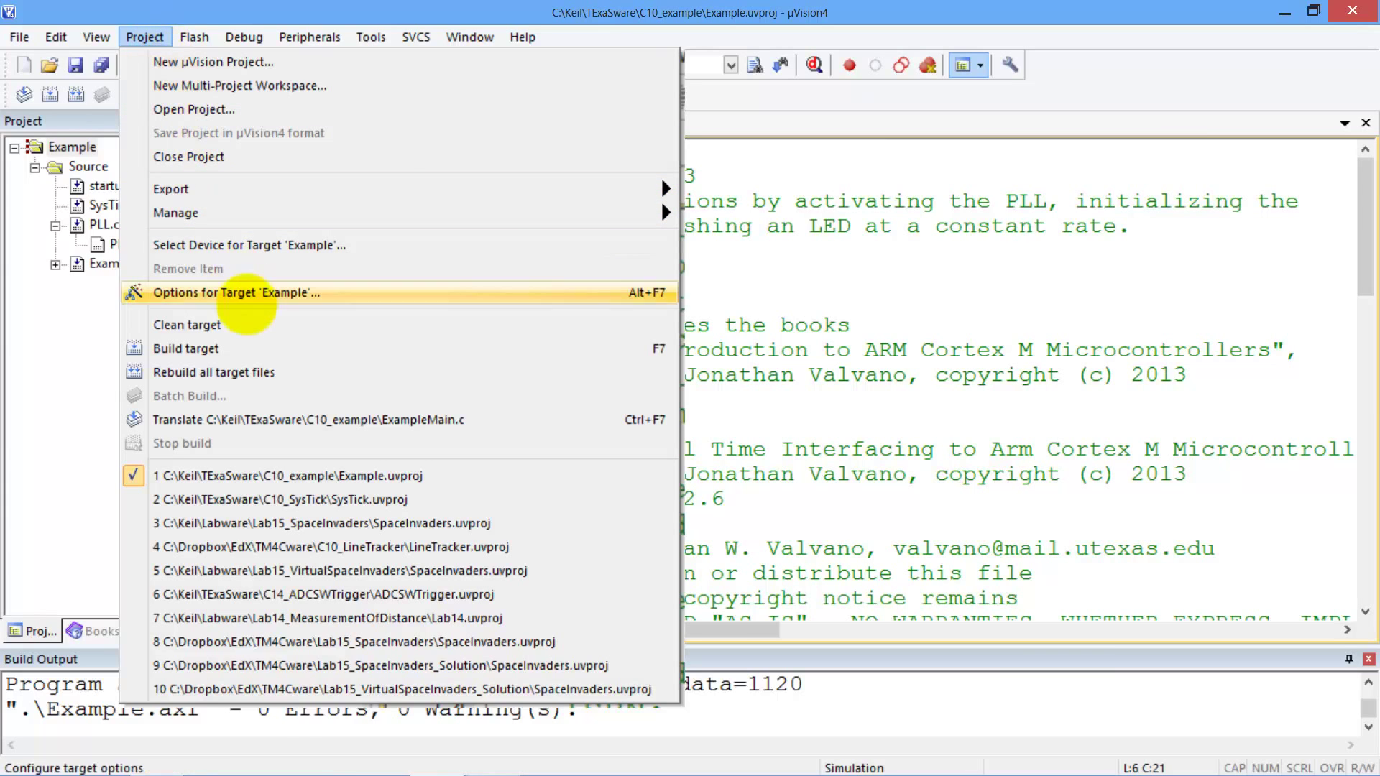
left_click(250, 327)
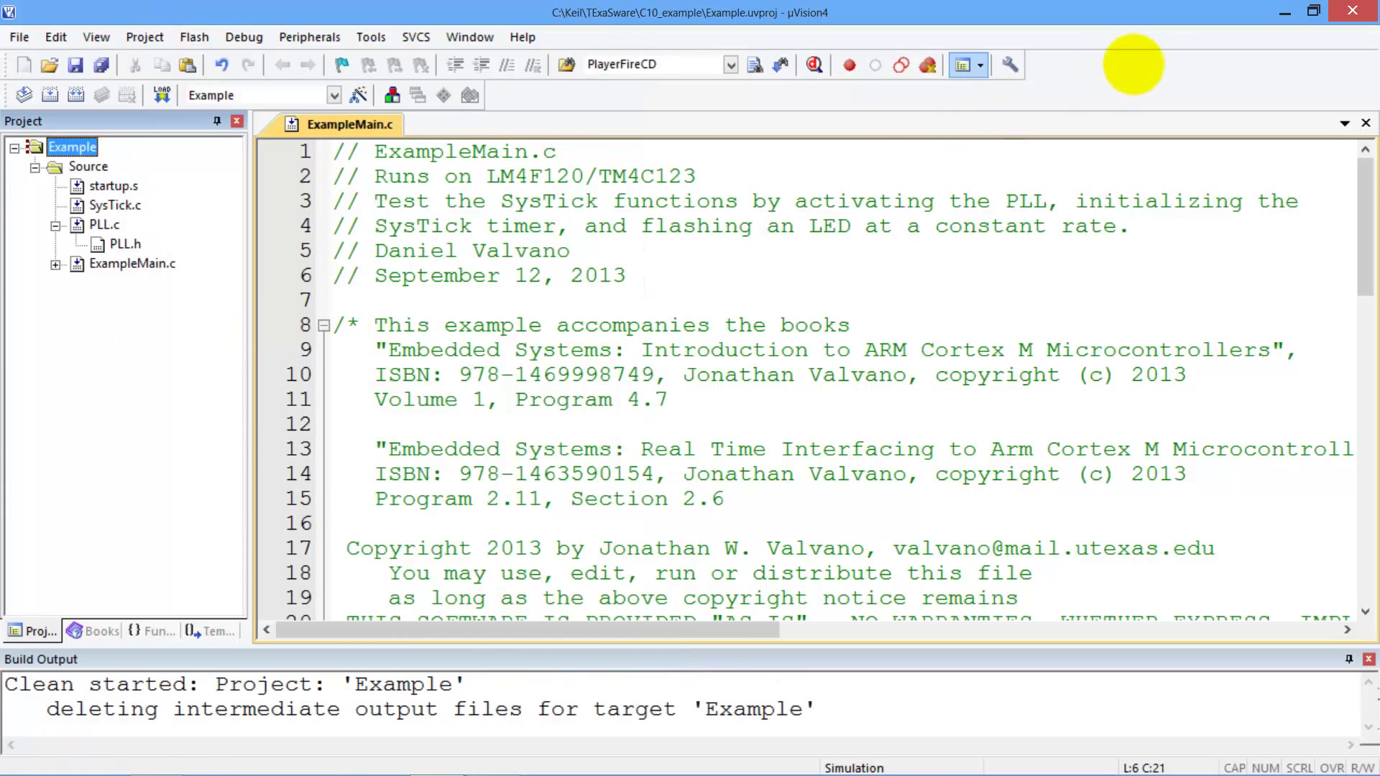
- Close µVision and delete SysTickTestMain.c and systicktestmain.crf from the C10_example folder in File Explorer
left_click(1351, 10)
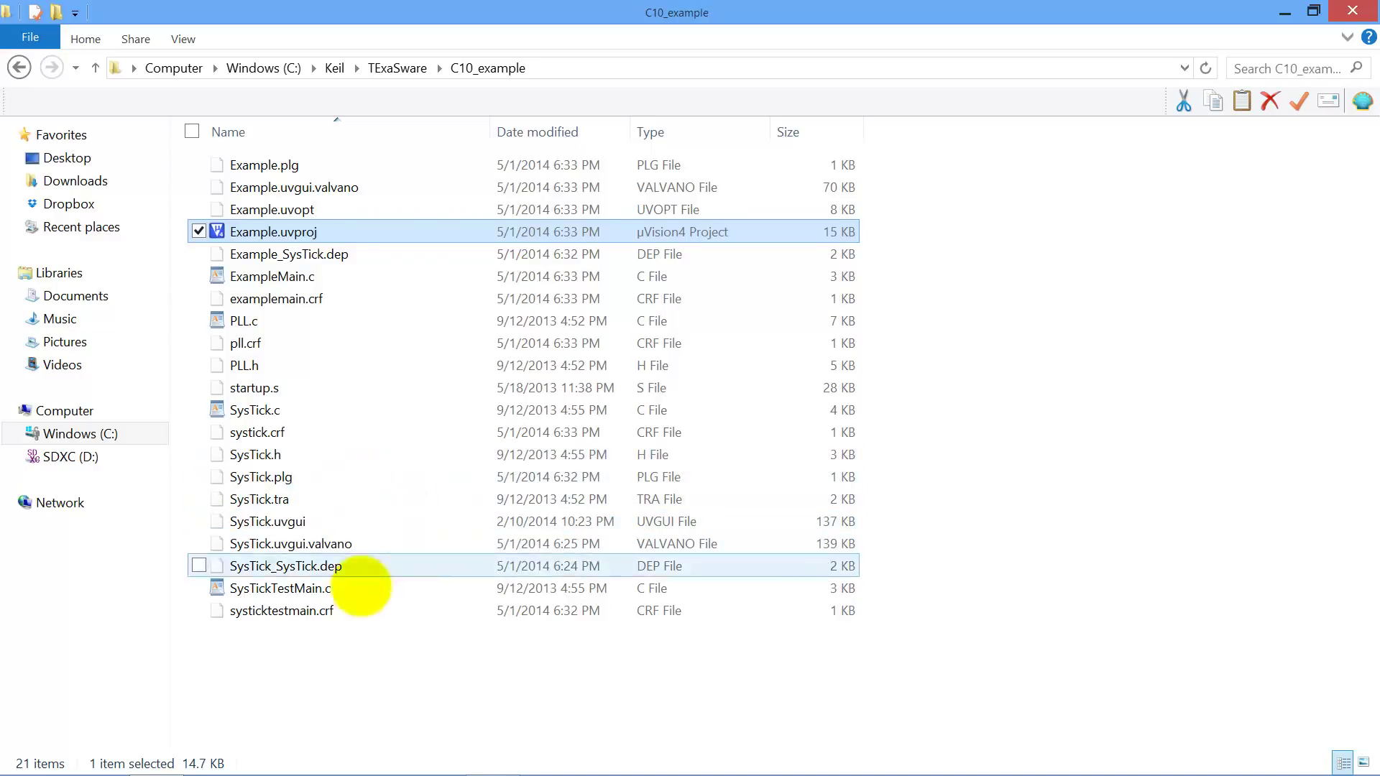
left_click(347, 588)
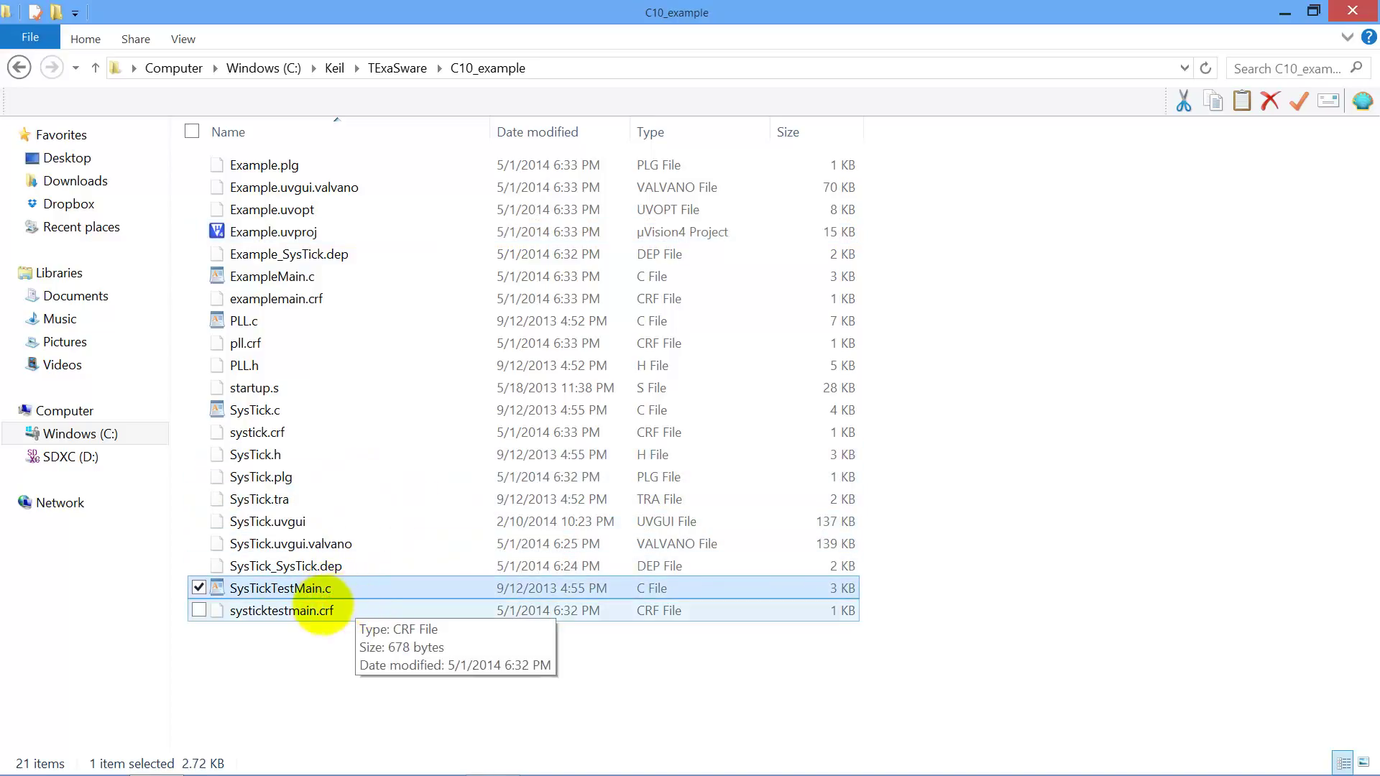
left_click(305, 611, "ctrl")
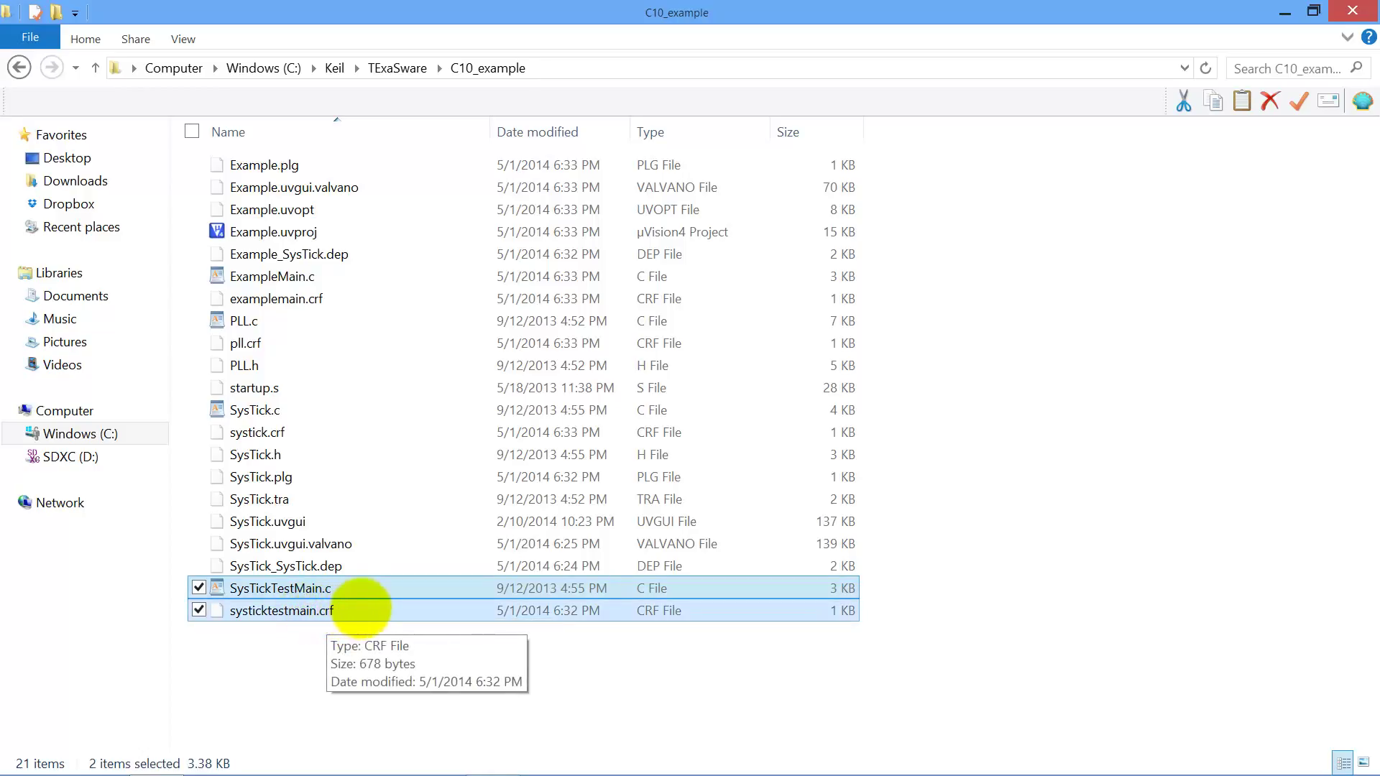
key("Delete")
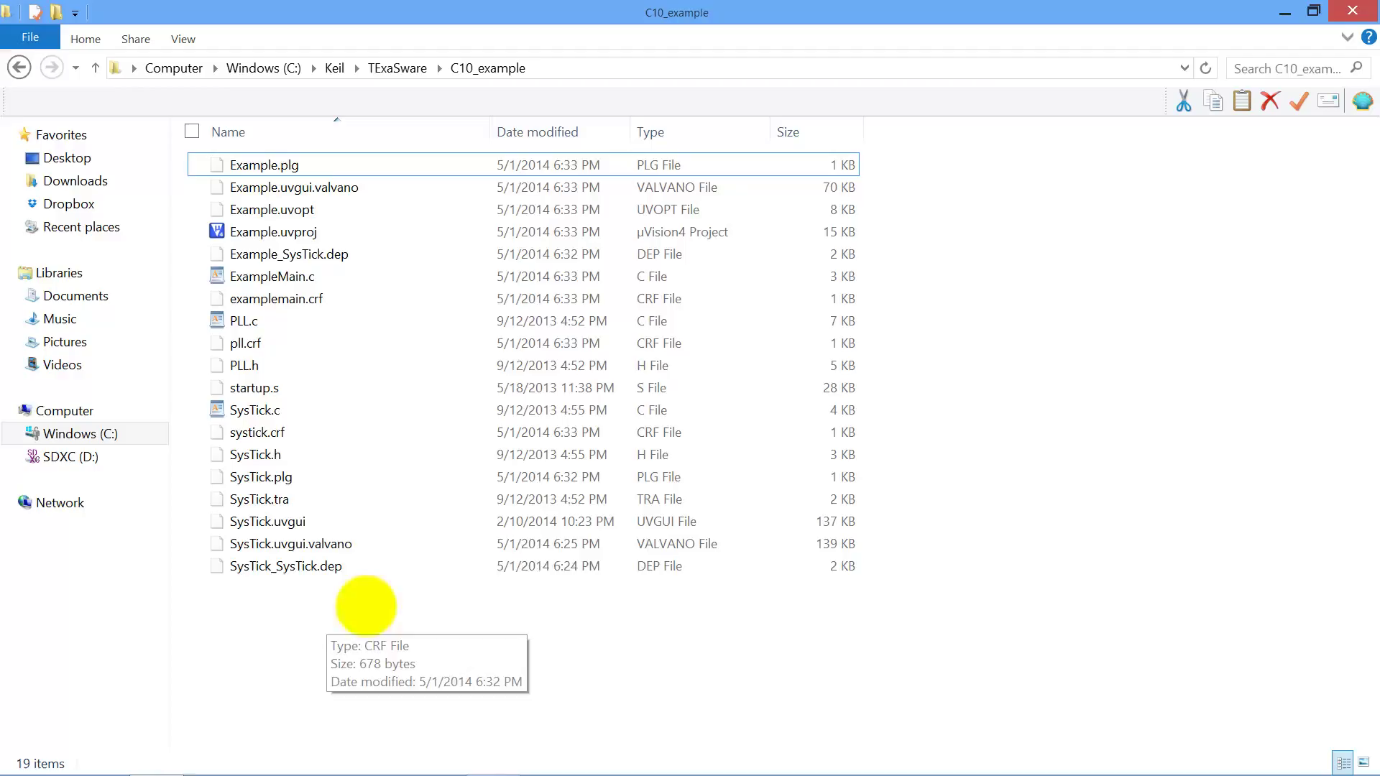
- Delete the leftover SysTick_SysTick.dep and both SysTick.uvgui files from the C10_example folder
left_click(286, 567)
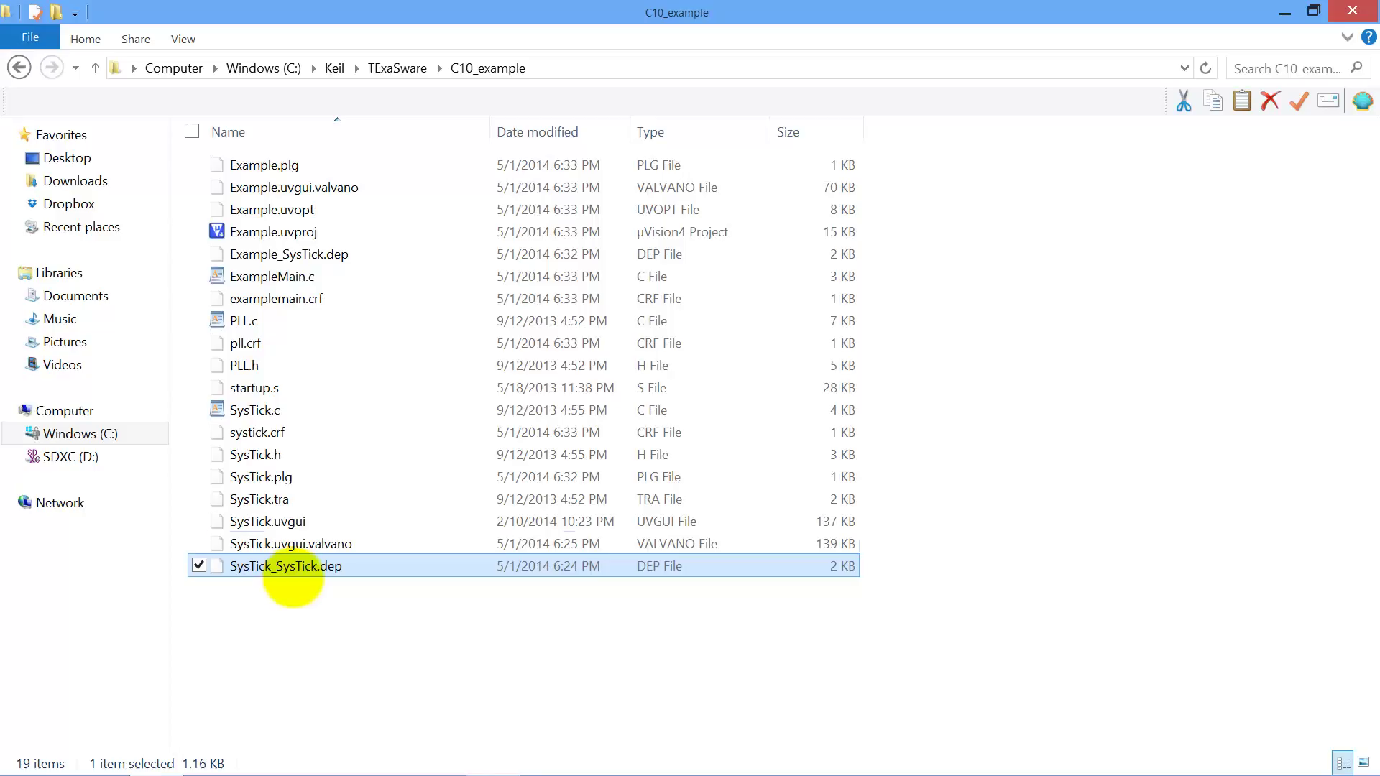
key("Delete")
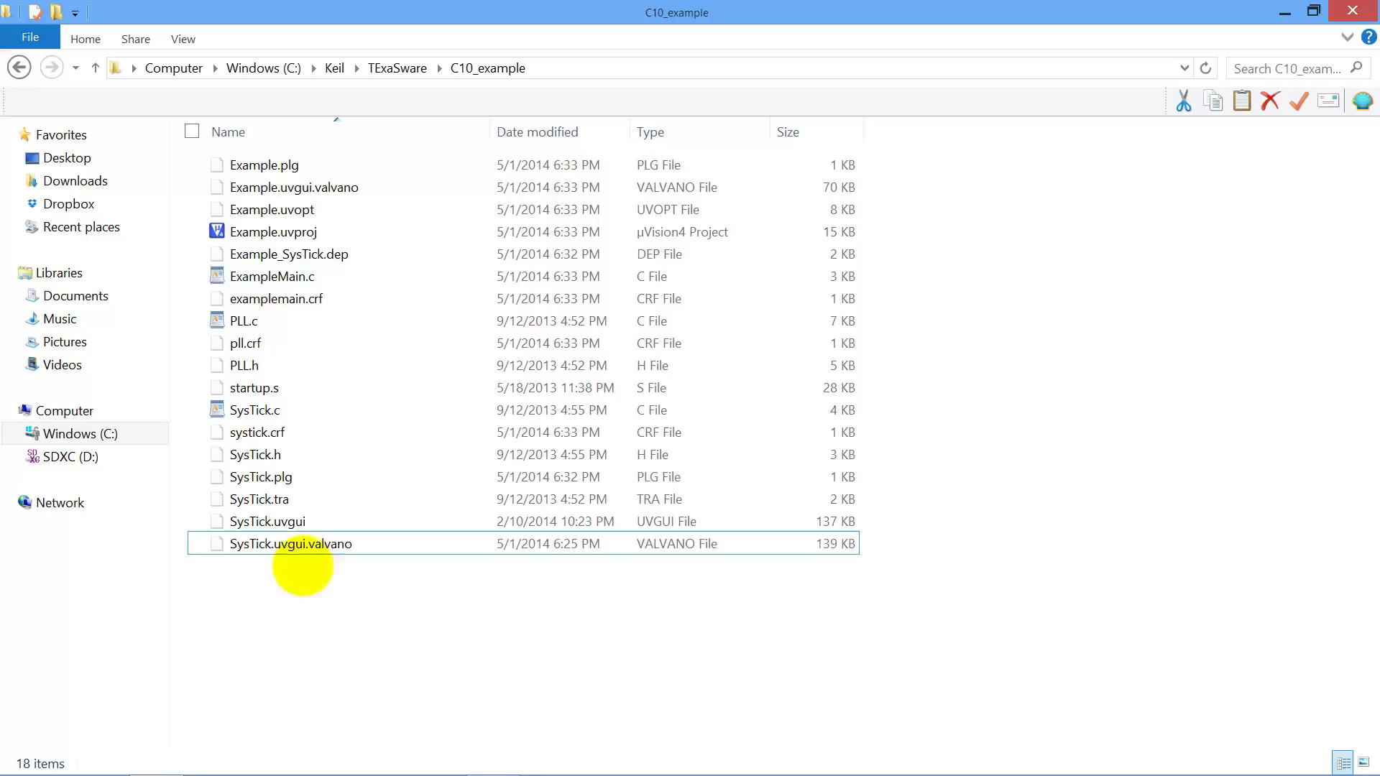
left_click(290, 523)
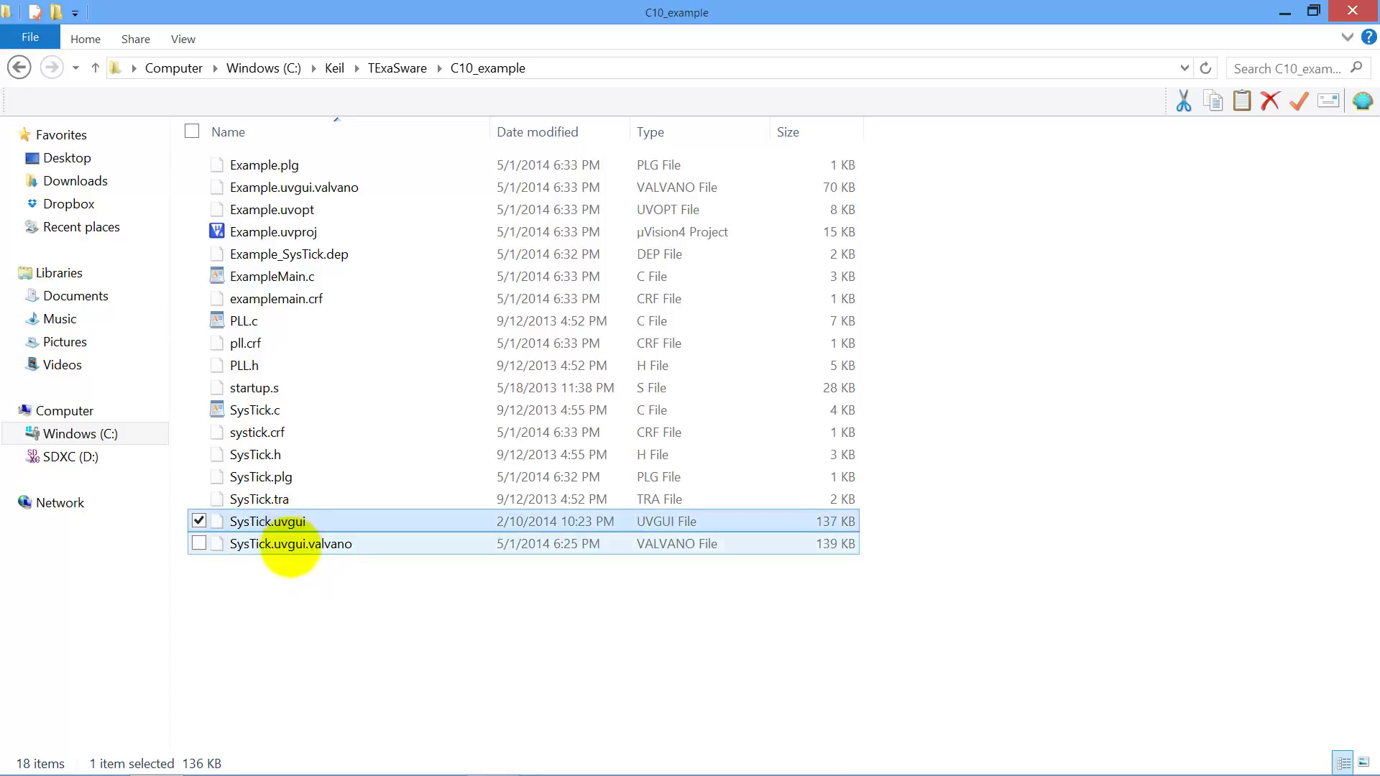
left_click(290, 546, "ctrl")
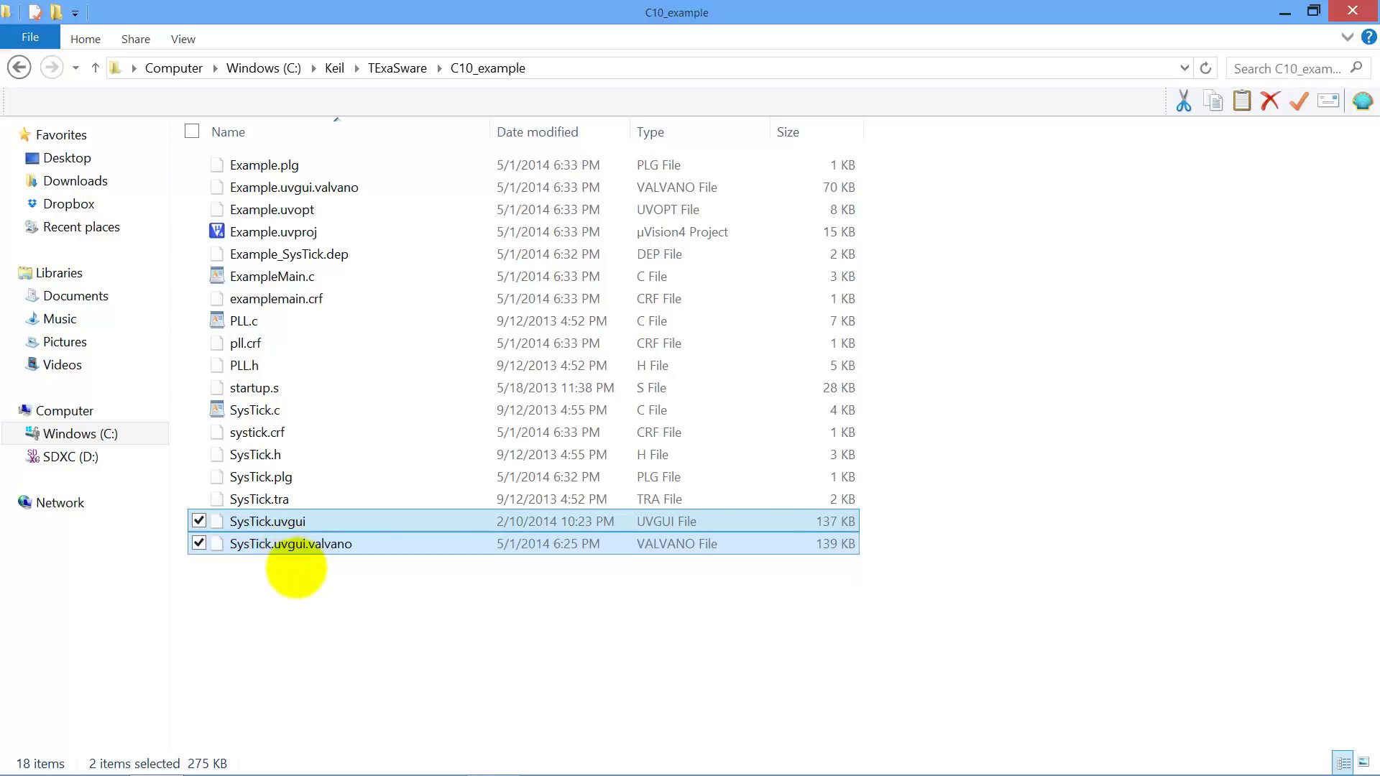
key("Delete")
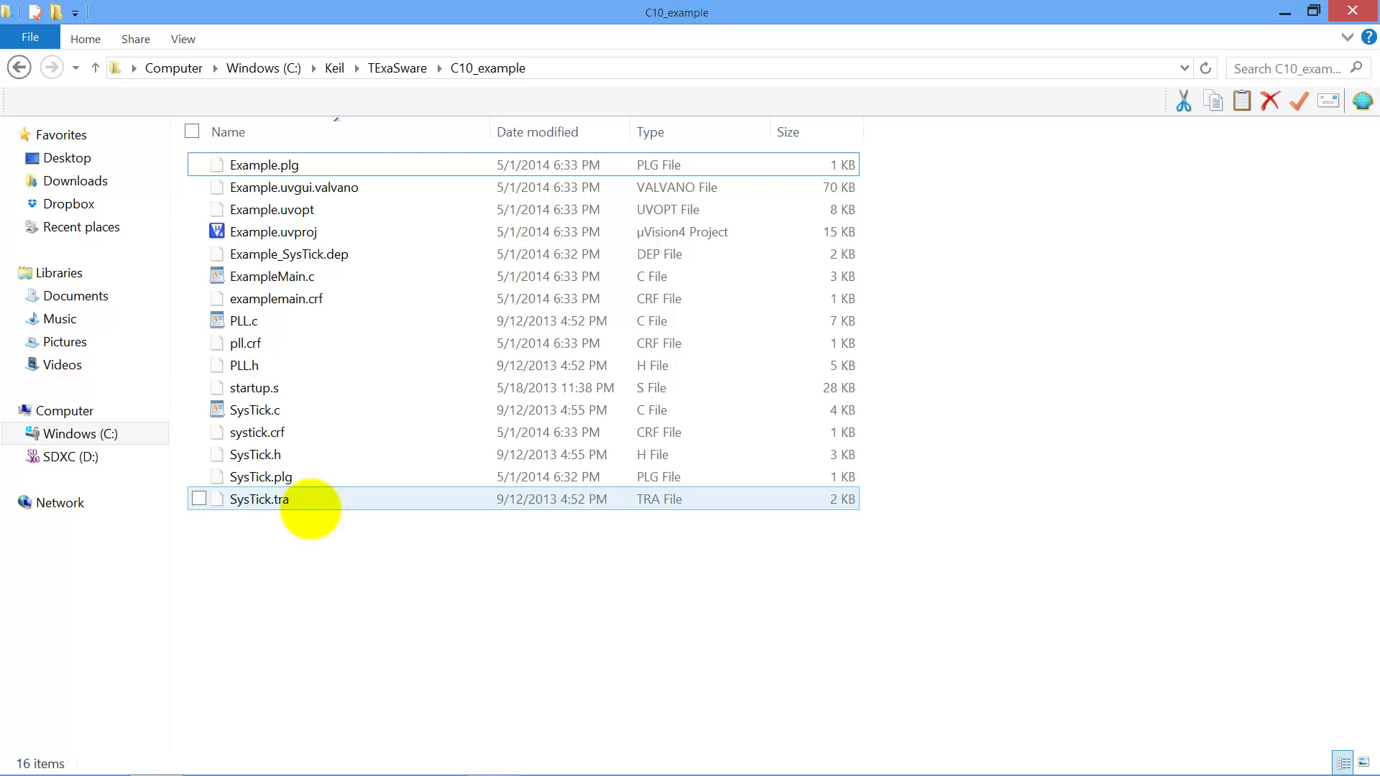
- Delete the leftover dependency file Example_SysTick.dep from the C10_example folder
left_click(323, 255)
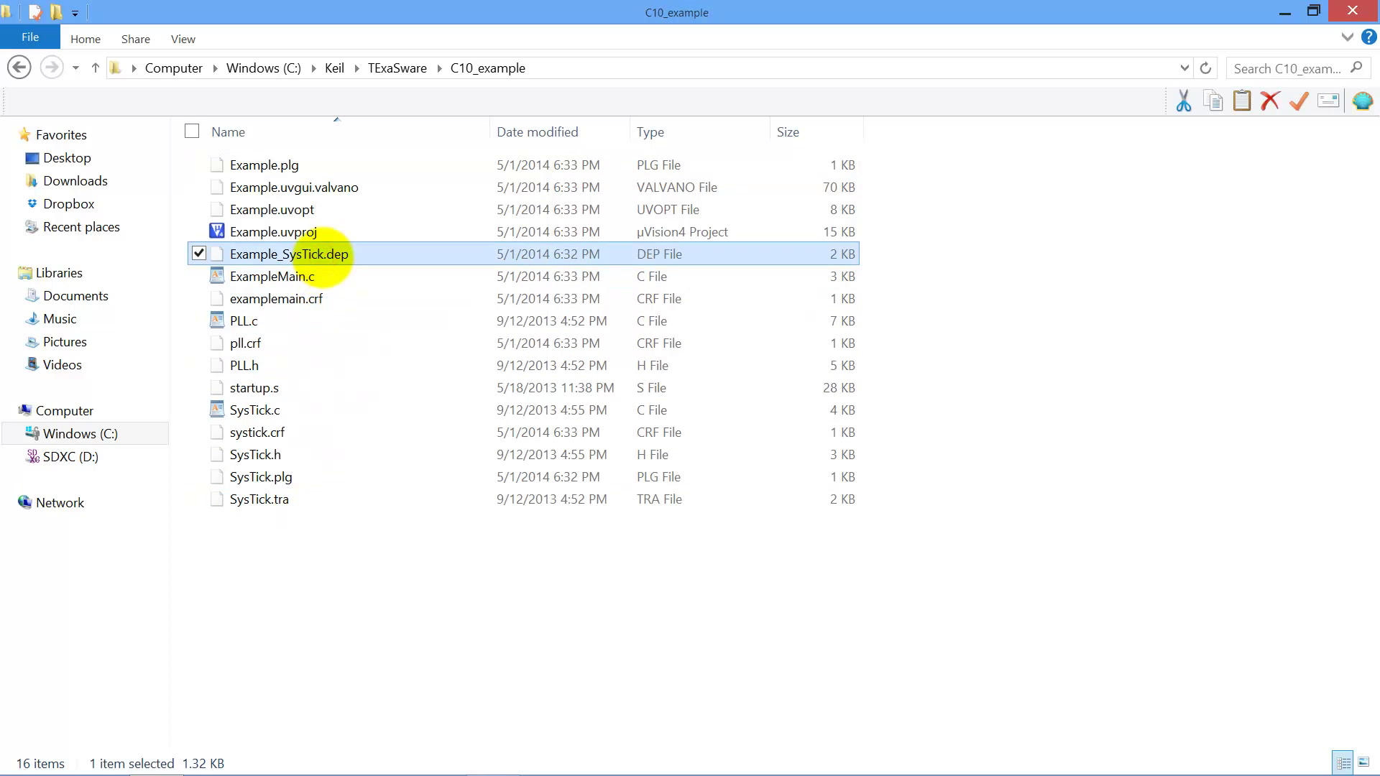
key("End")
left_click(323, 255)
key("Delete")
- Reopen the project Example.uvproj in µVision and build the Example target
double_click(262, 231)
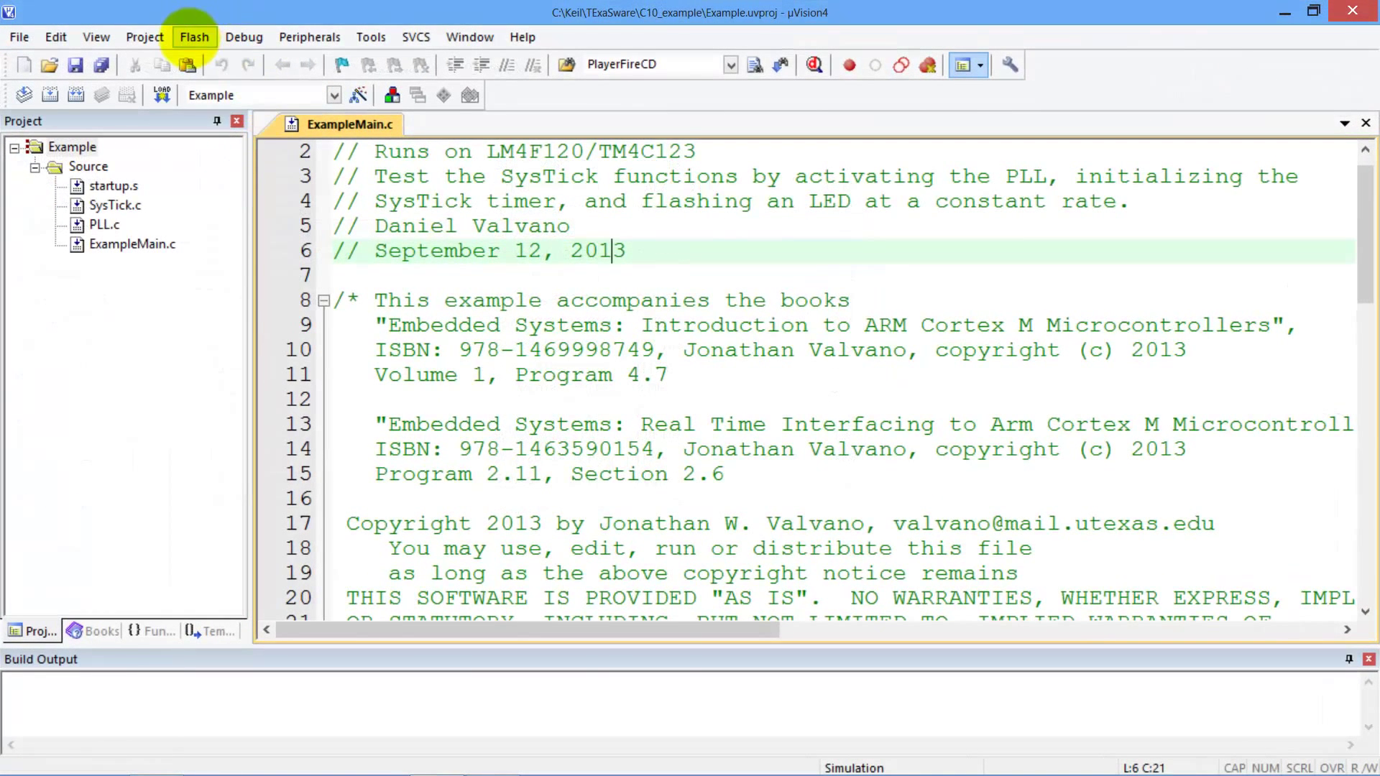
left_click(193, 37)
mouse_move(144, 37)
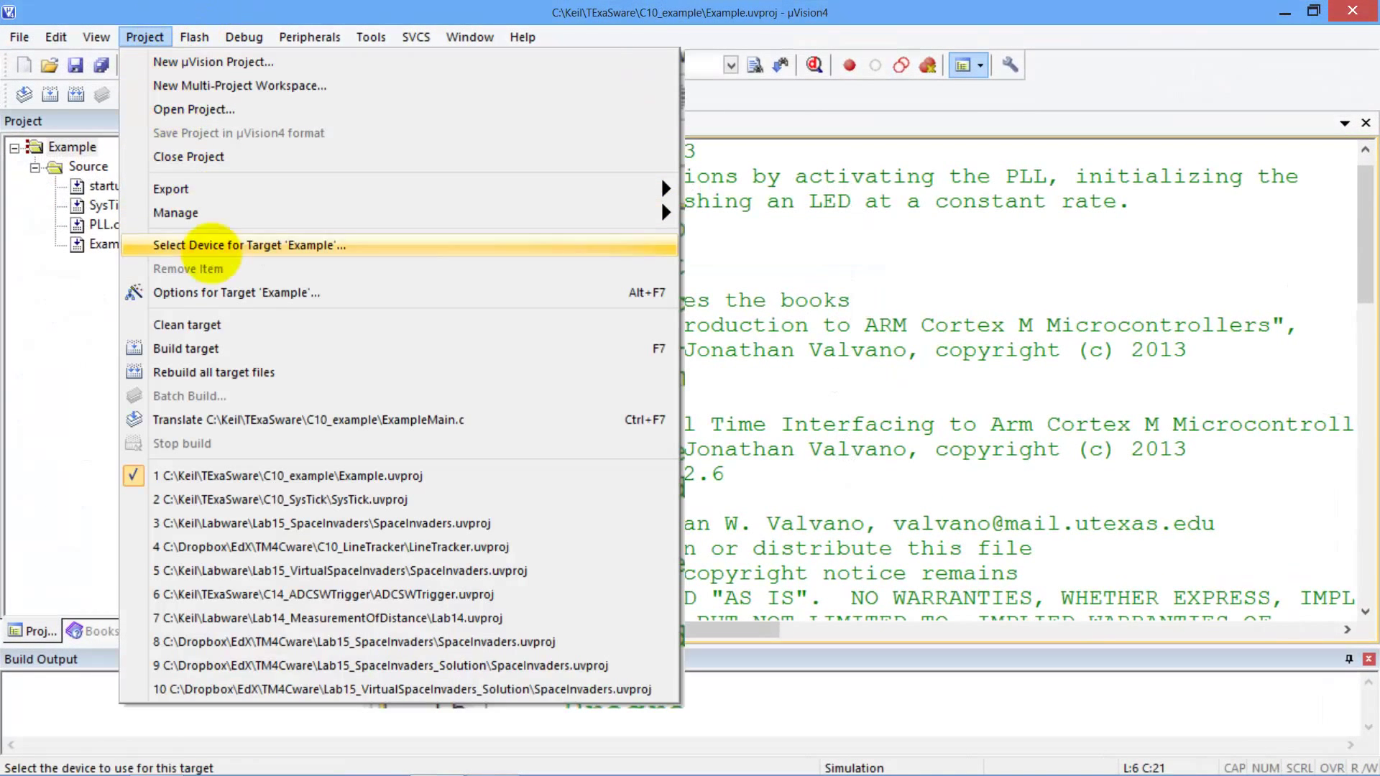
left_click(216, 349)
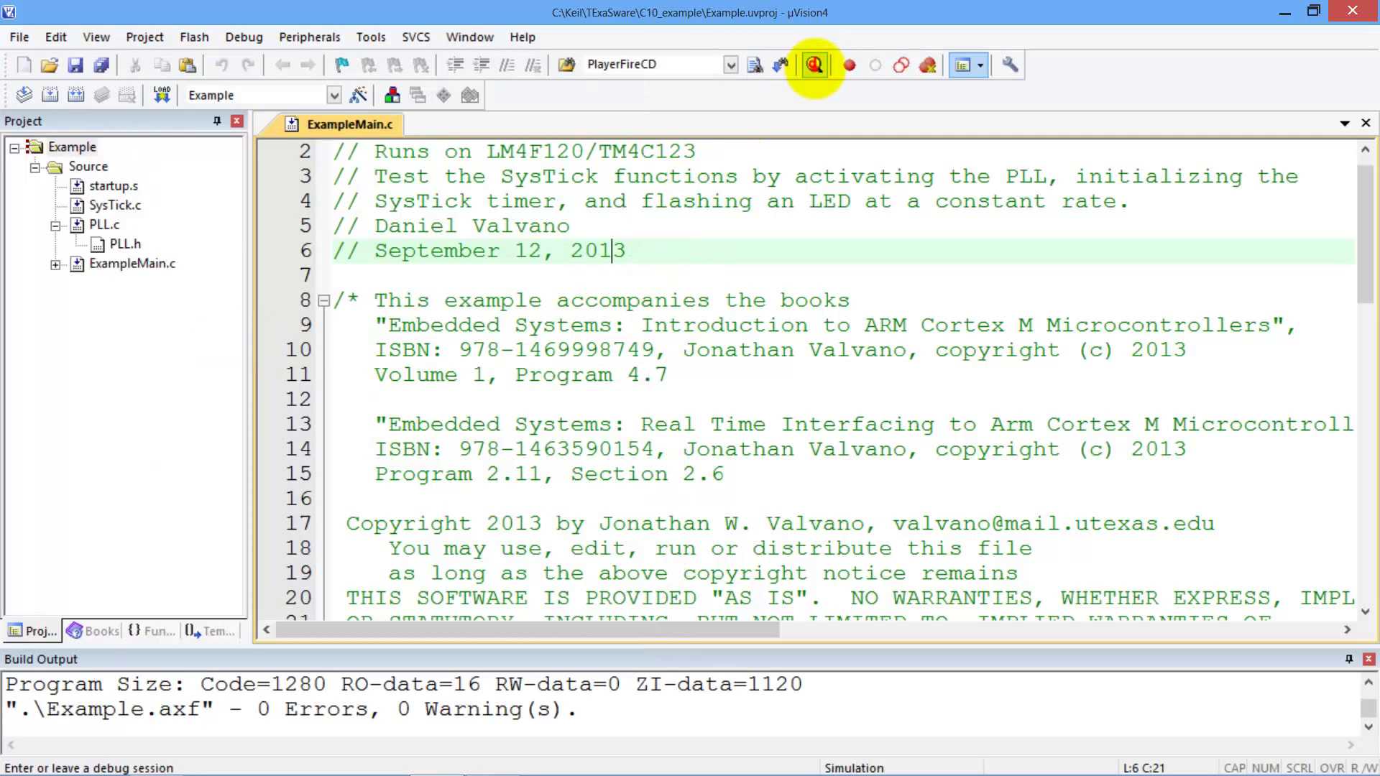
- Start a debug session in evaluation mode, show the Logic Analyzer and enlarge its pane above the code
left_click(814, 65)
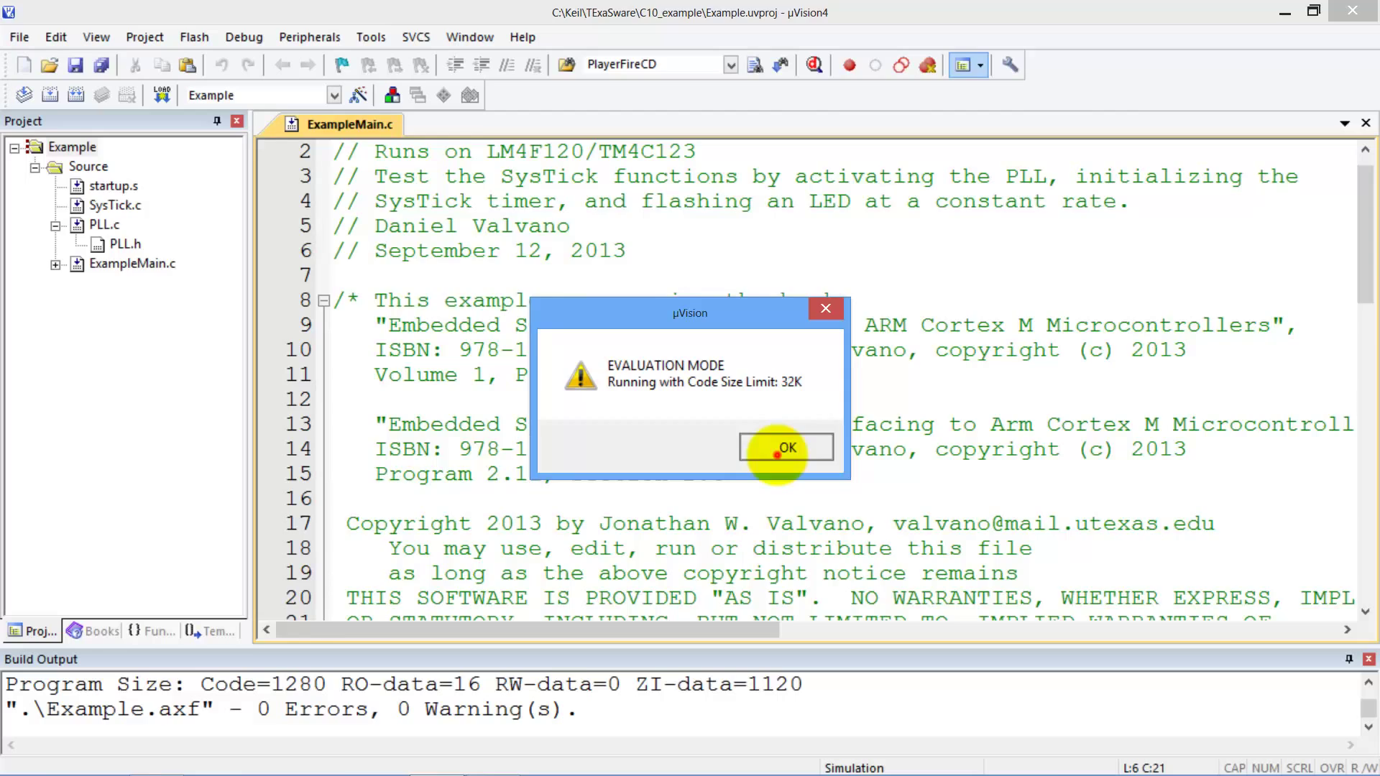
left_click(778, 452)
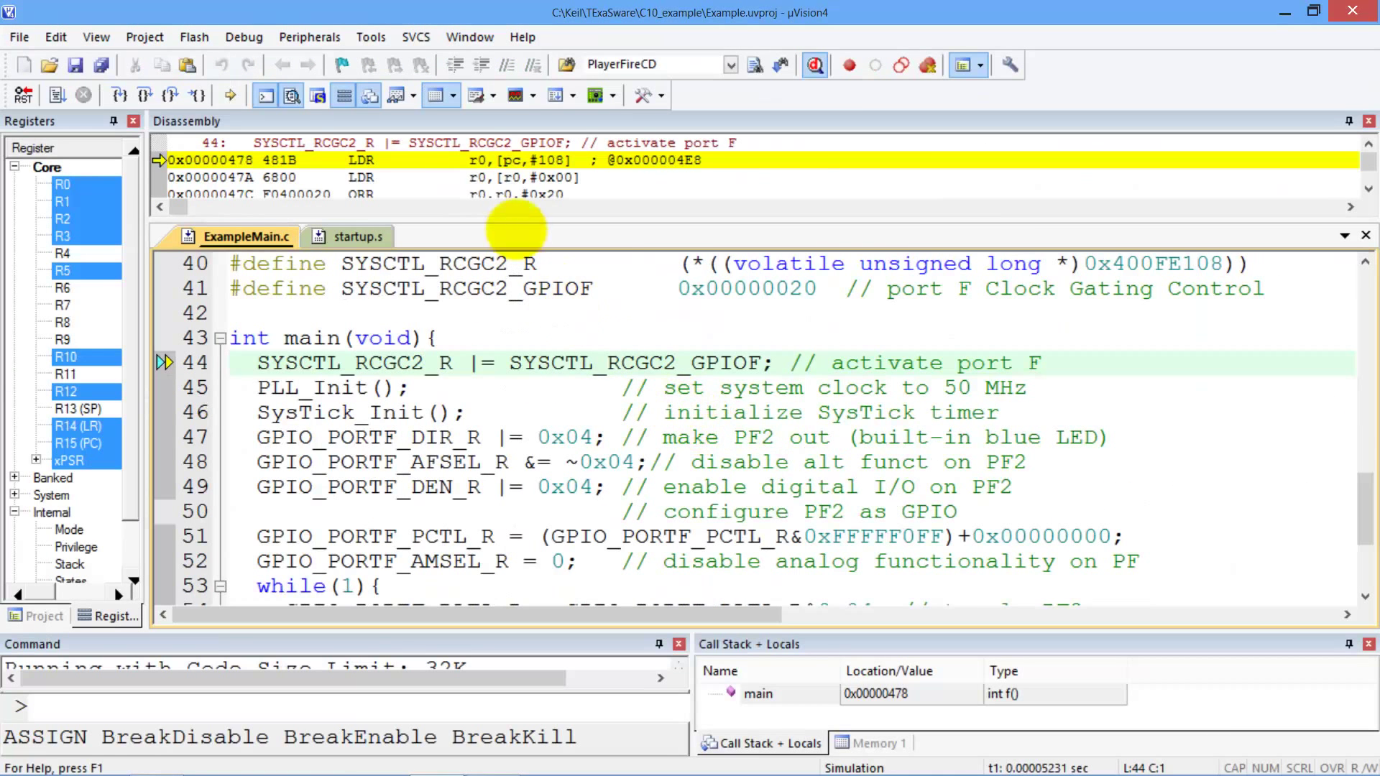
left_click(528, 95)
left_click(550, 124)
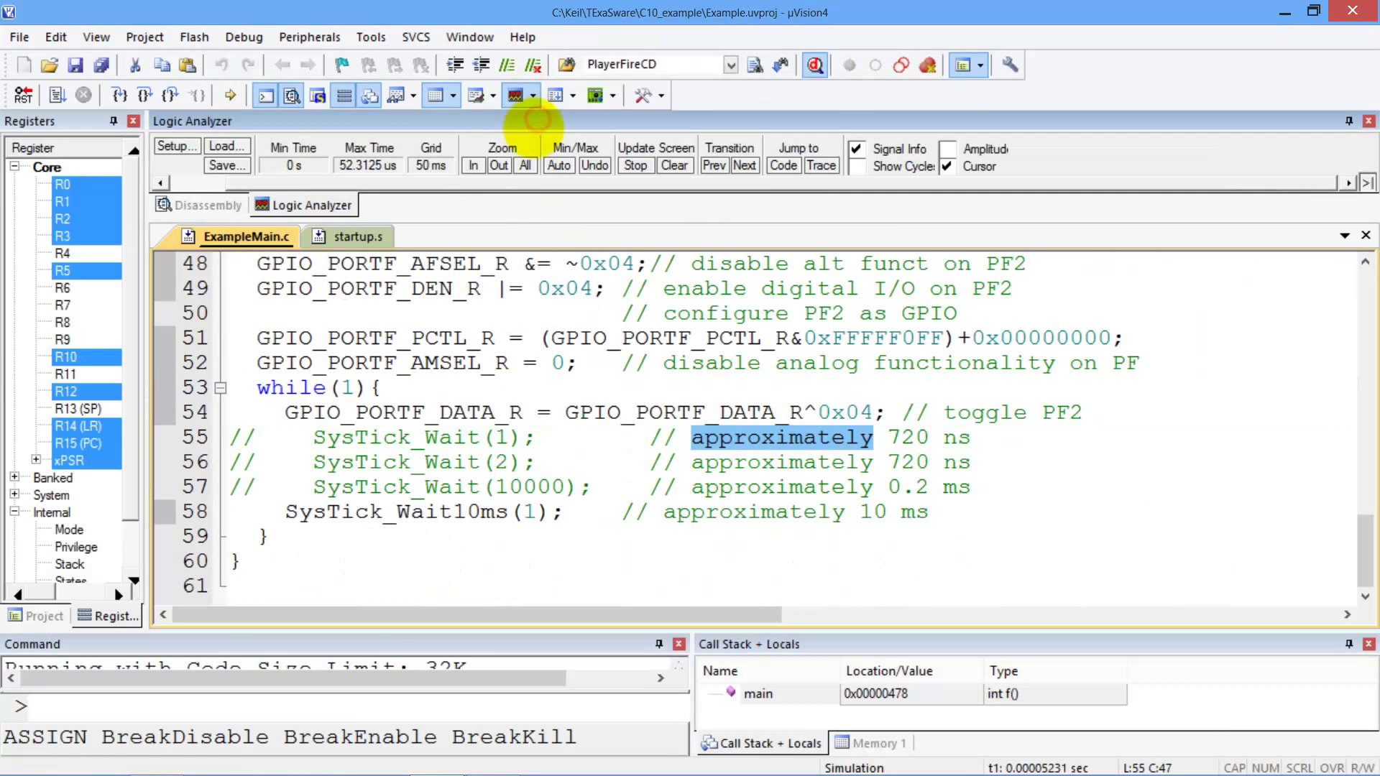
left_click_drag(534, 219, 557, 272)
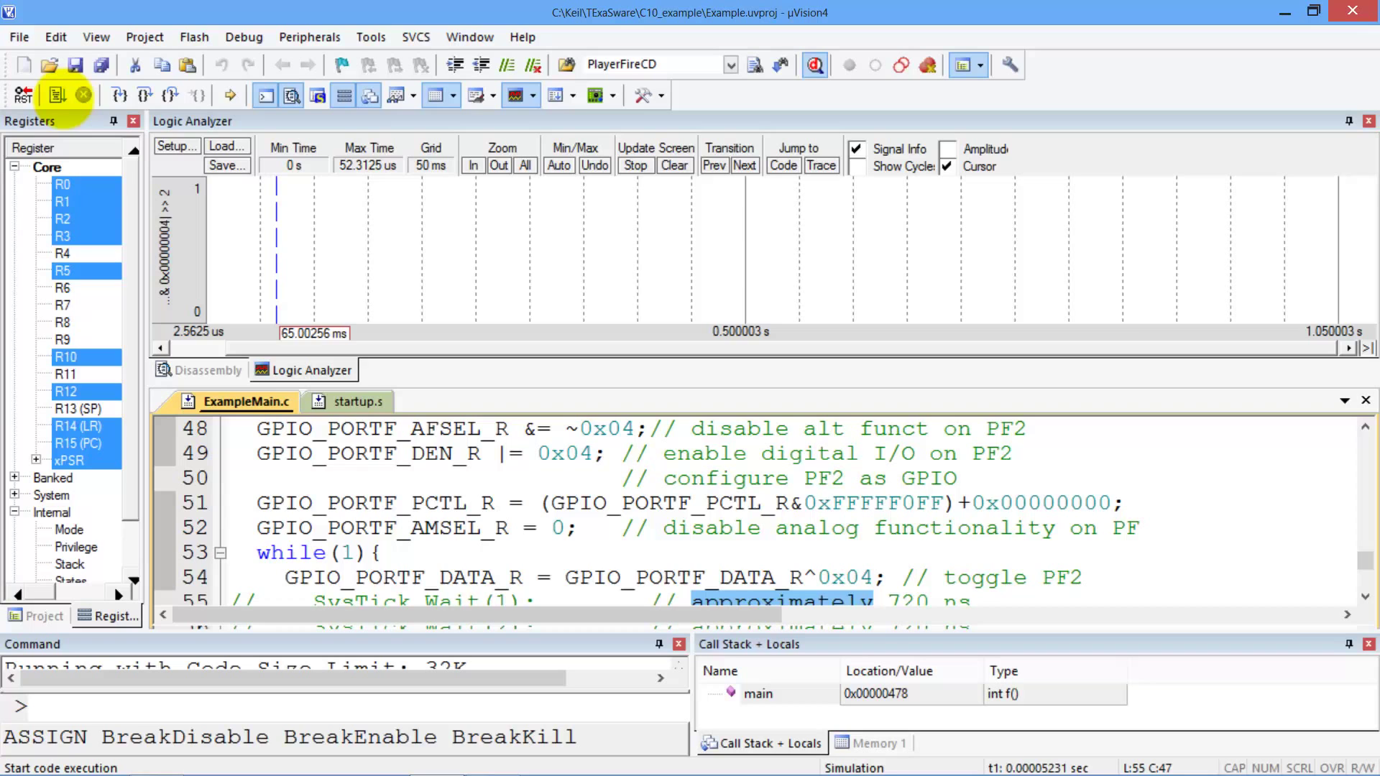
- Run the program in the simulator to trace the PF2 signal in the Logic Analyzer, and end the debug session
left_click(57, 95)
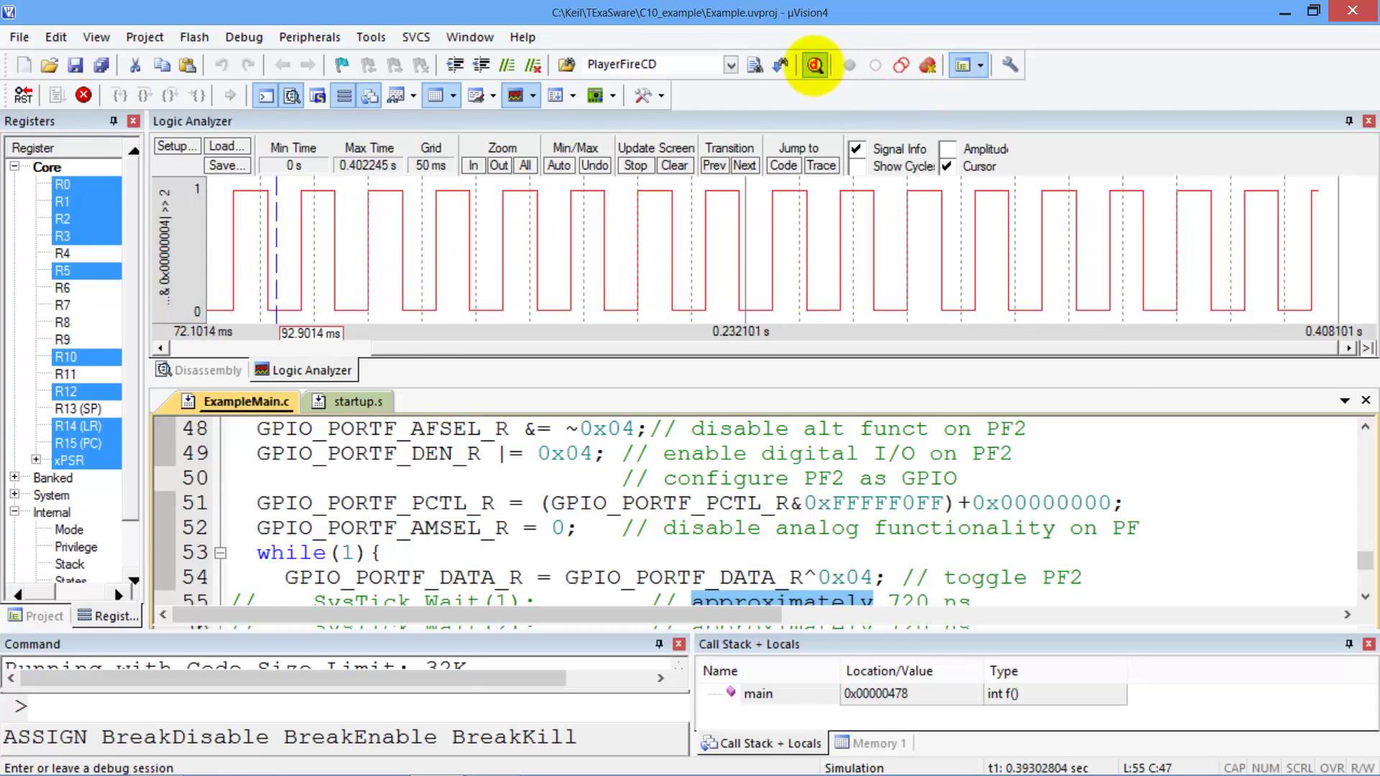
left_click(814, 65)
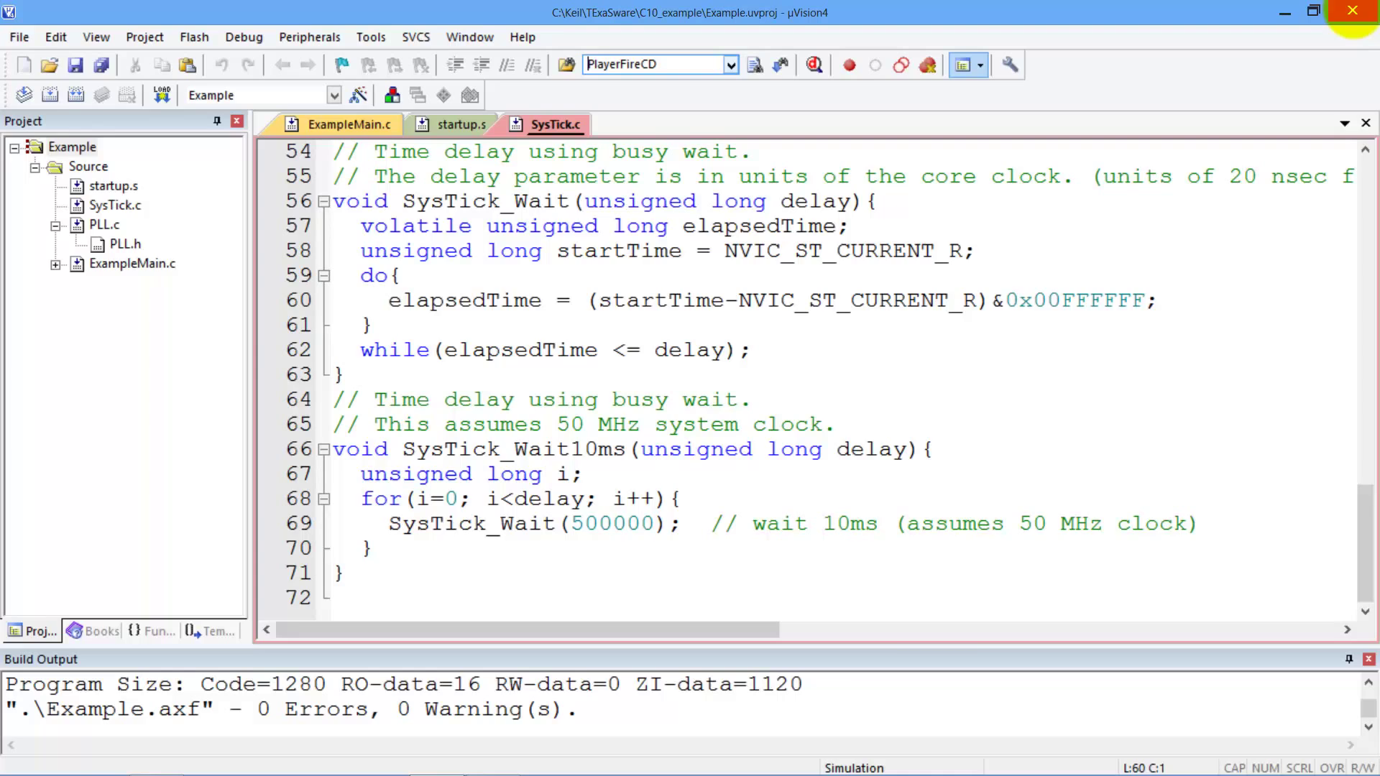
- Close µVision and reopen the project Example.uvproj from the C10_example folder
left_click(1352, 10)
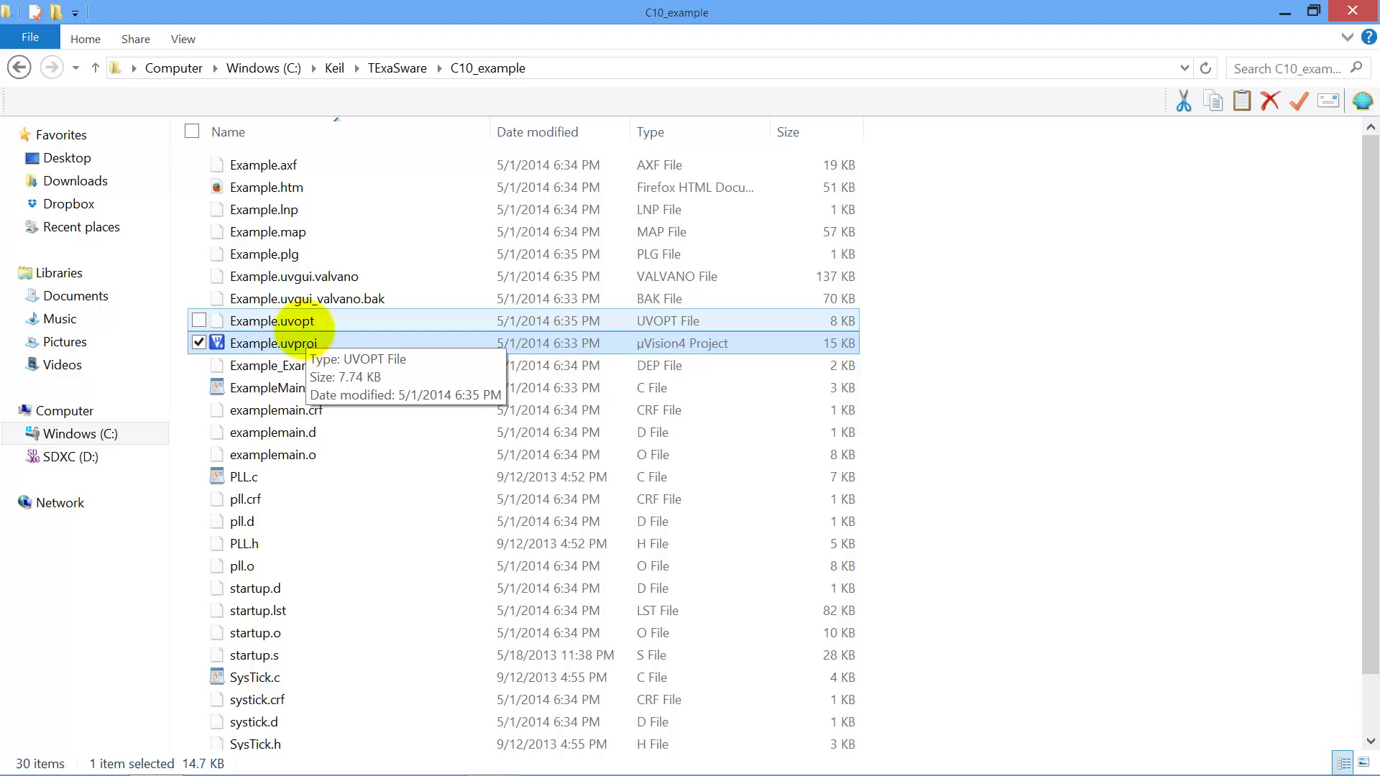
double_click(287, 343)
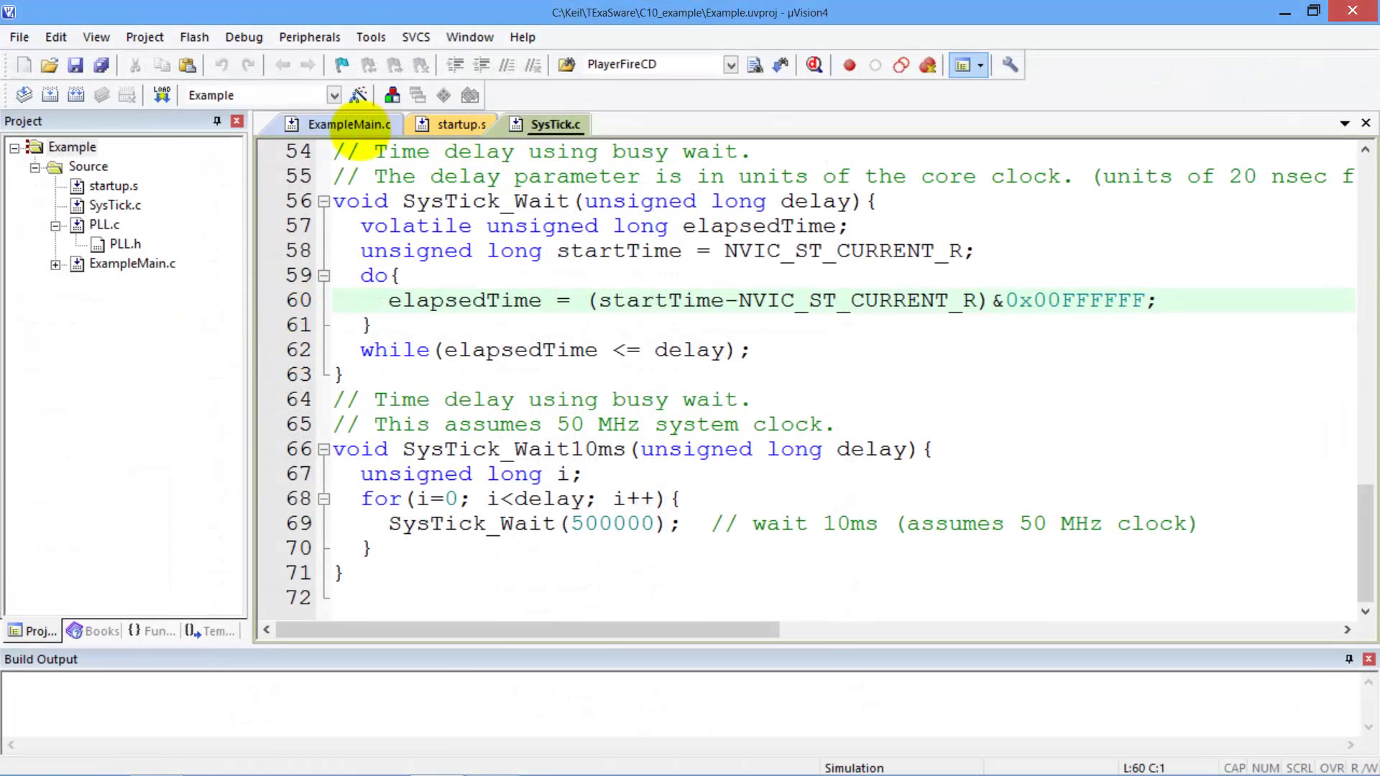
- Check the executable name in the Example target's output options and the project's targets, groups and files, accepting both dialogs
left_click(359, 94)
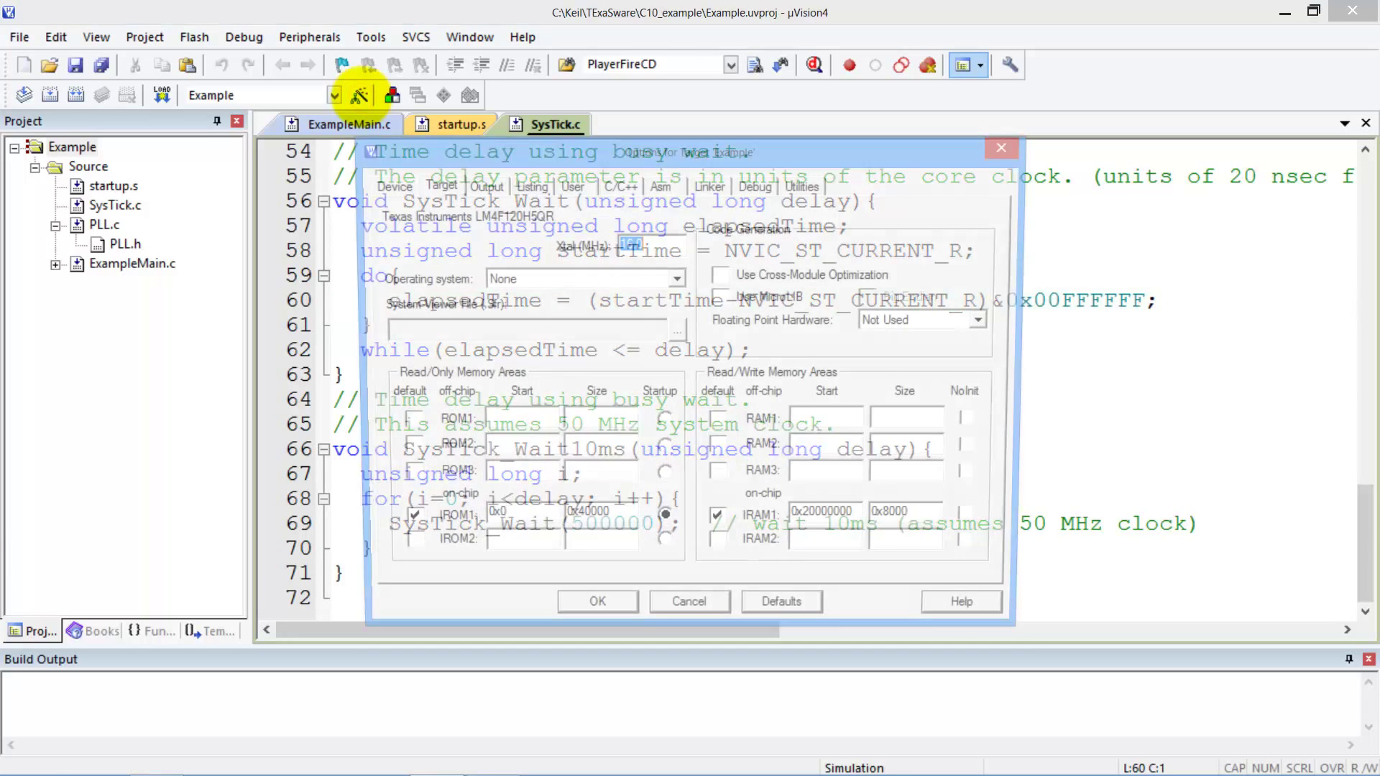
left_click(495, 183)
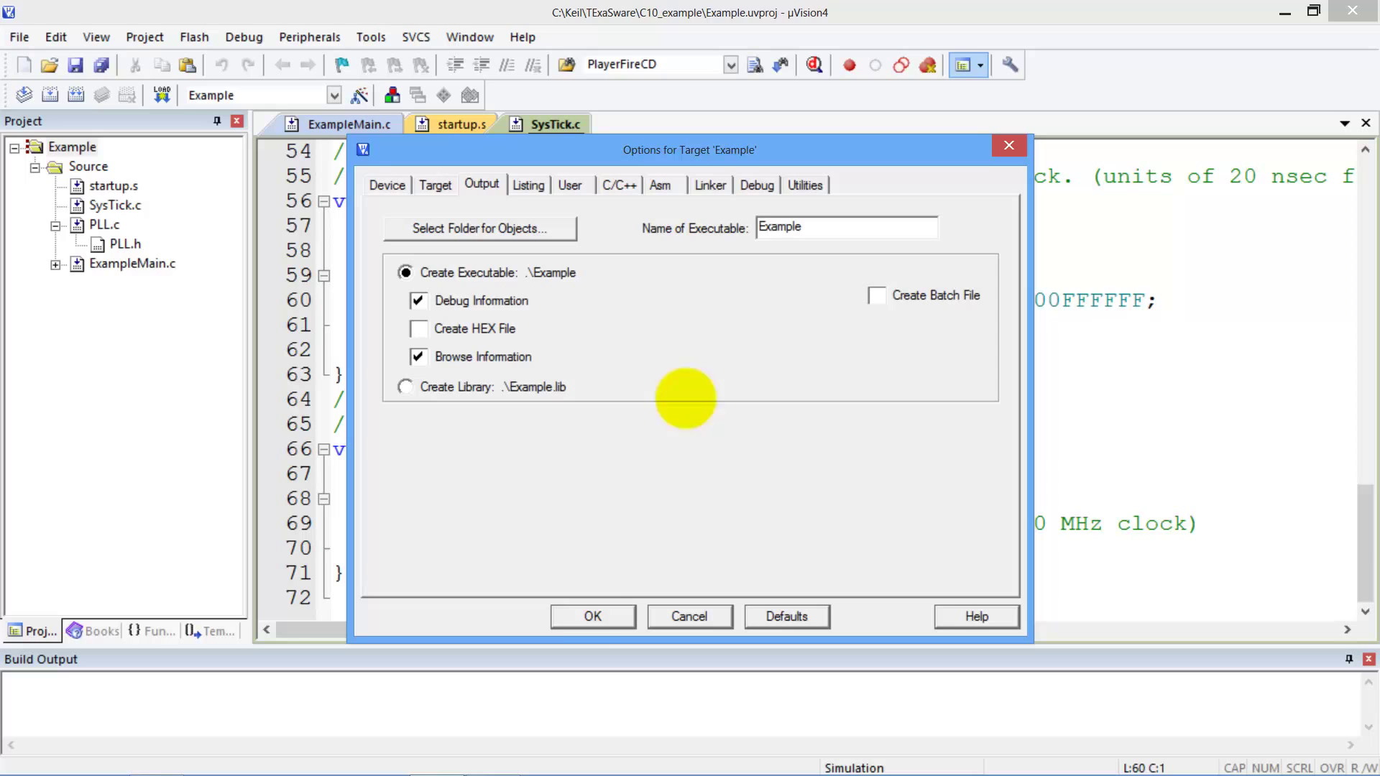
left_click(593, 615)
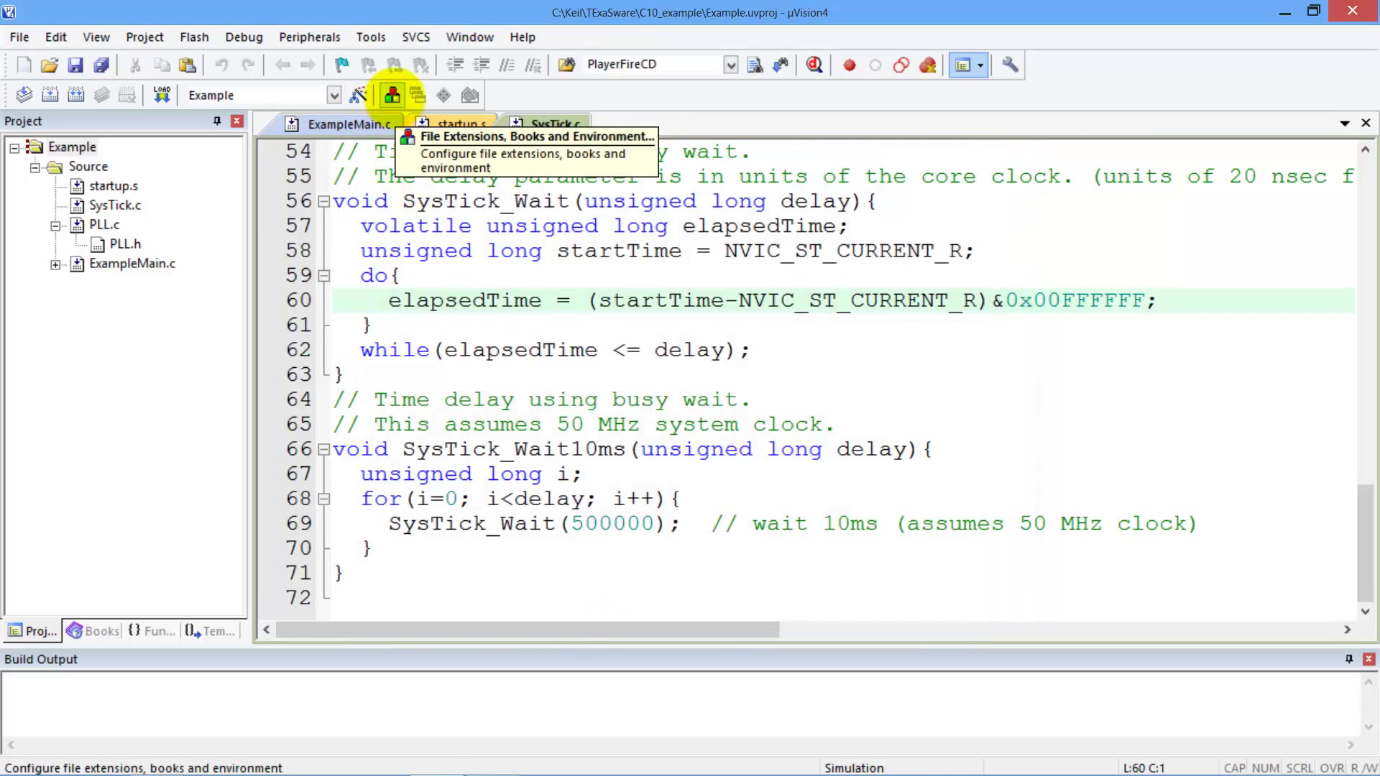
left_click(392, 94)
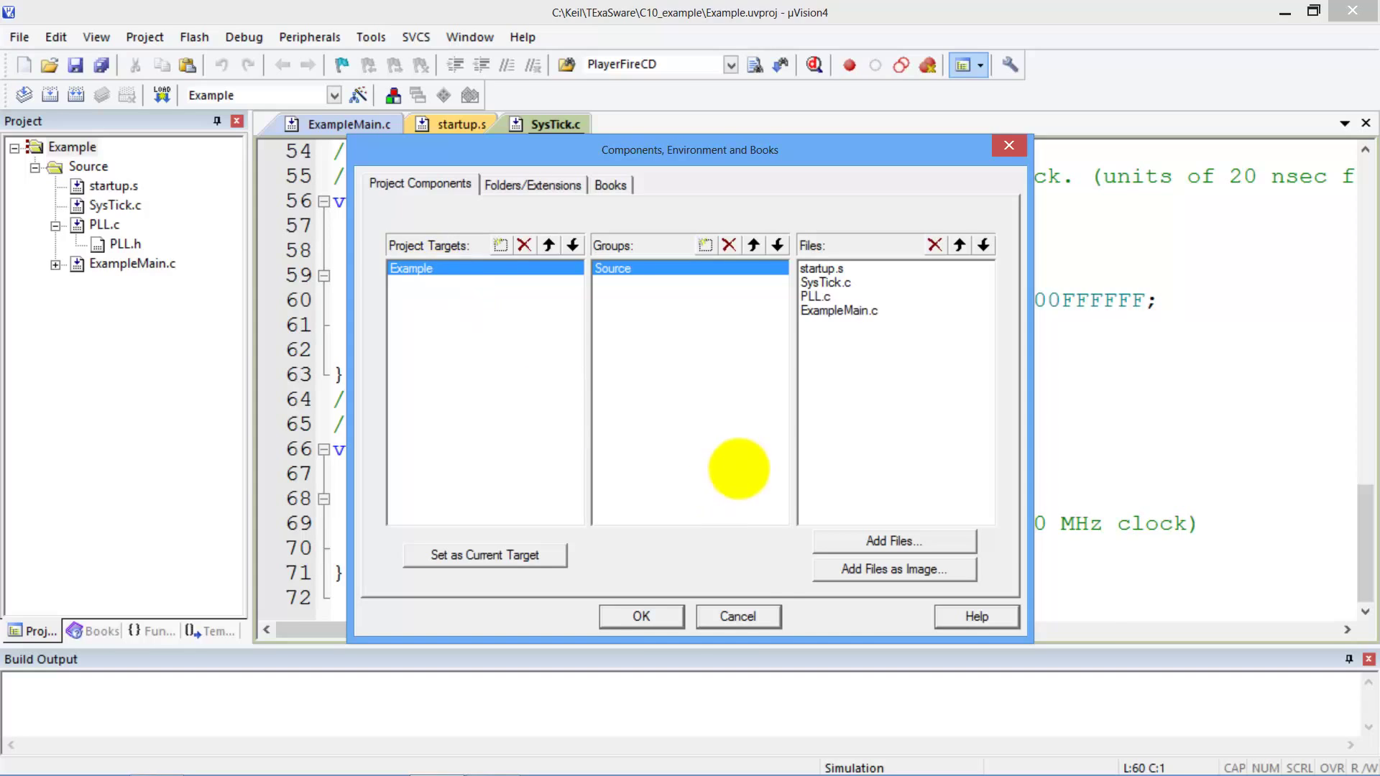
left_click(641, 616)
- Review the header comments at the start of SysTick.c and the code of ExampleMain.c up towards its beginning
left_click(440, 227)
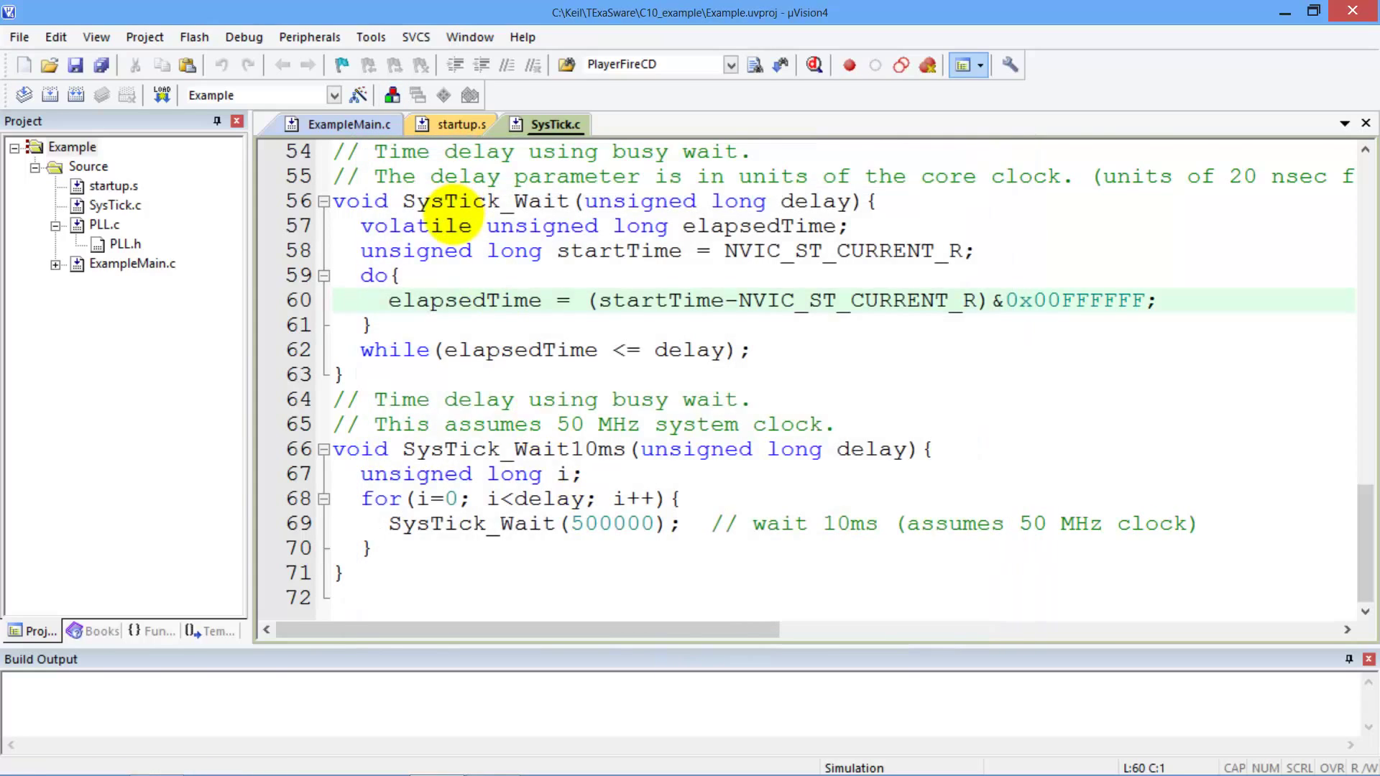
scroll(453, 212, "up", 11)
scroll(453, 212, "up", 7)
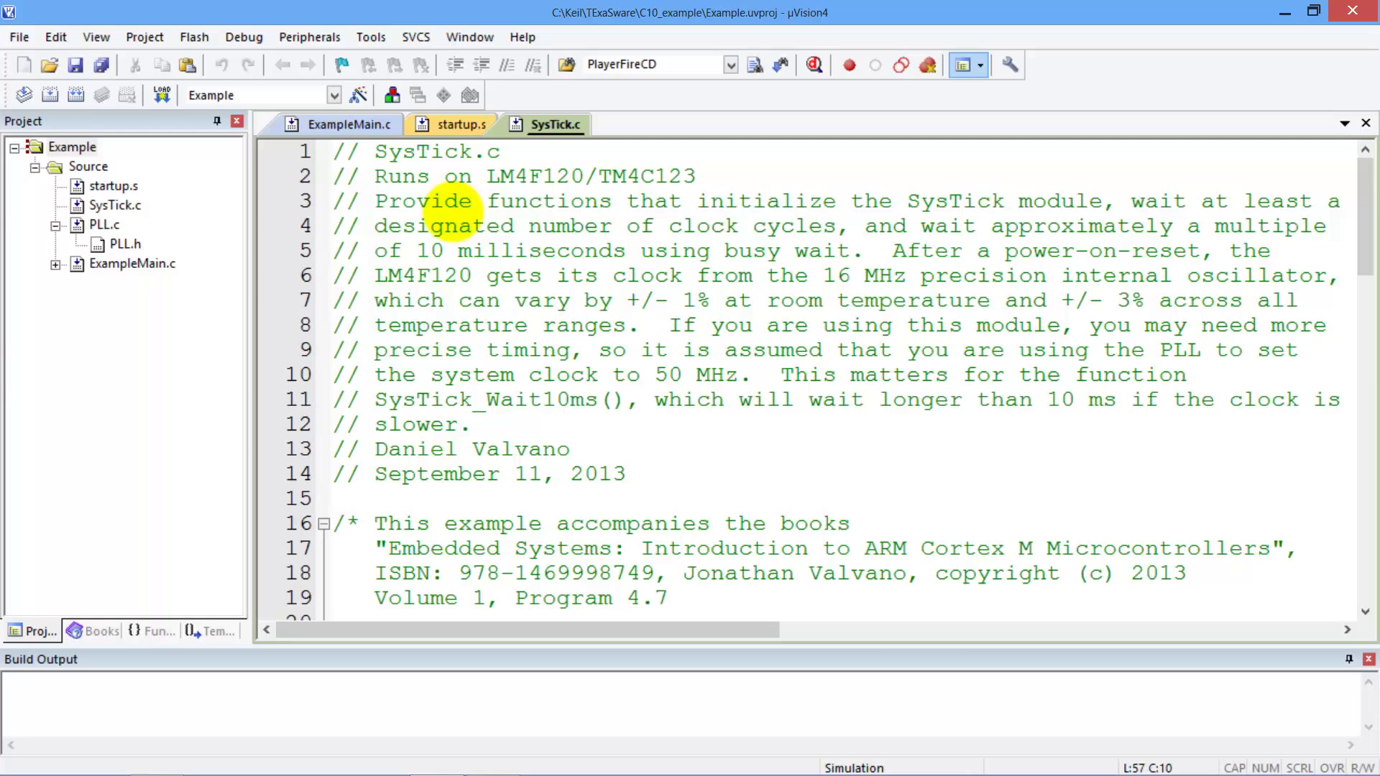
left_click(374, 126)
scroll(633, 306, "up", 14)
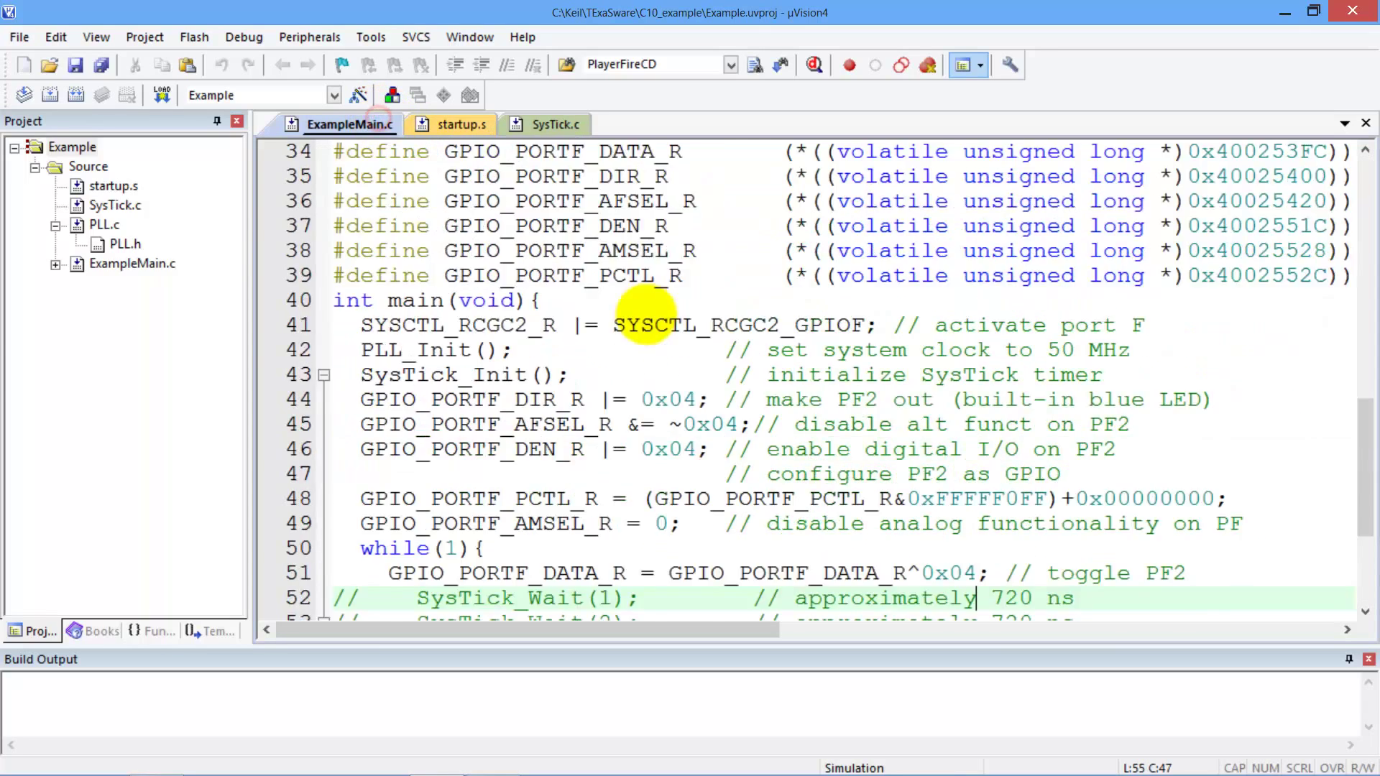